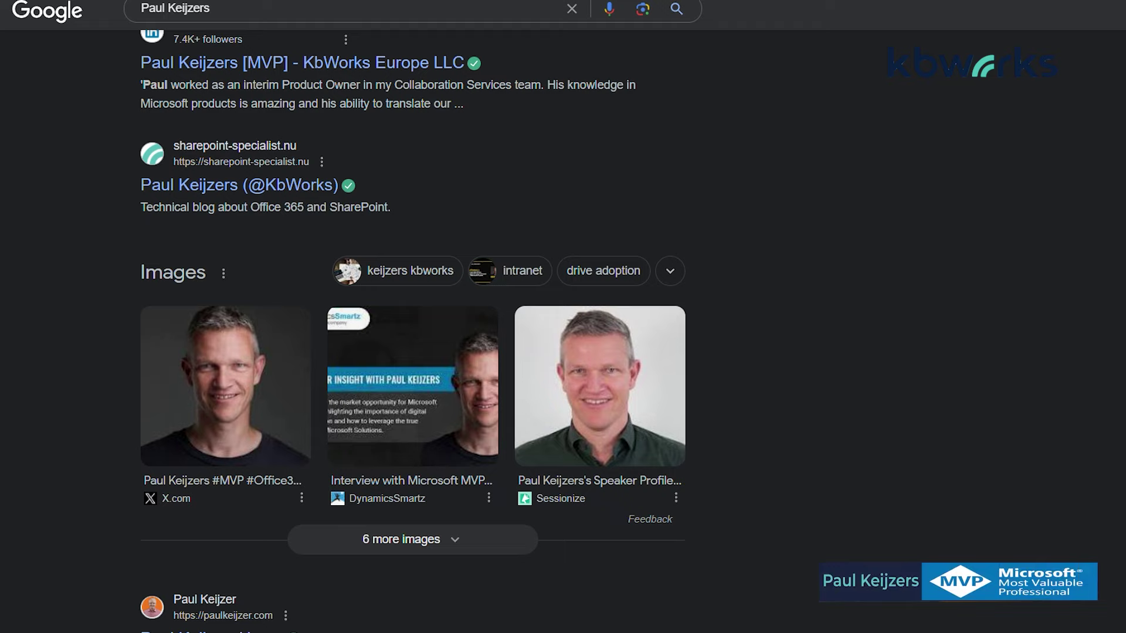
scroll(564, 316, down, 3)
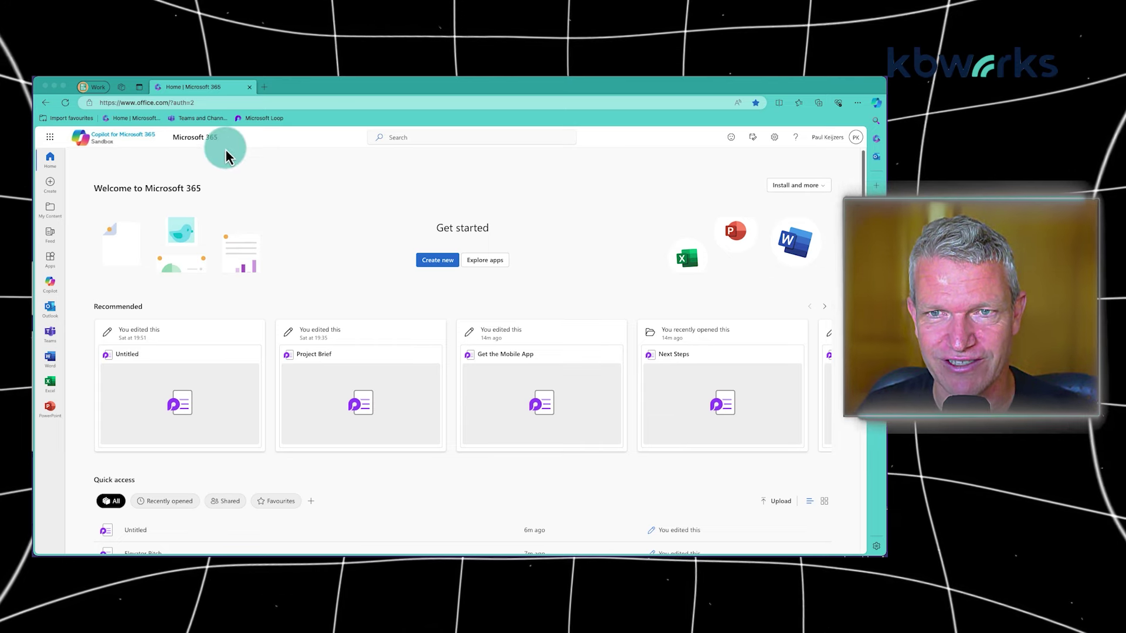
Search Microsoft 365 for 'l' and launch the Loop app from the results
click(422, 136)
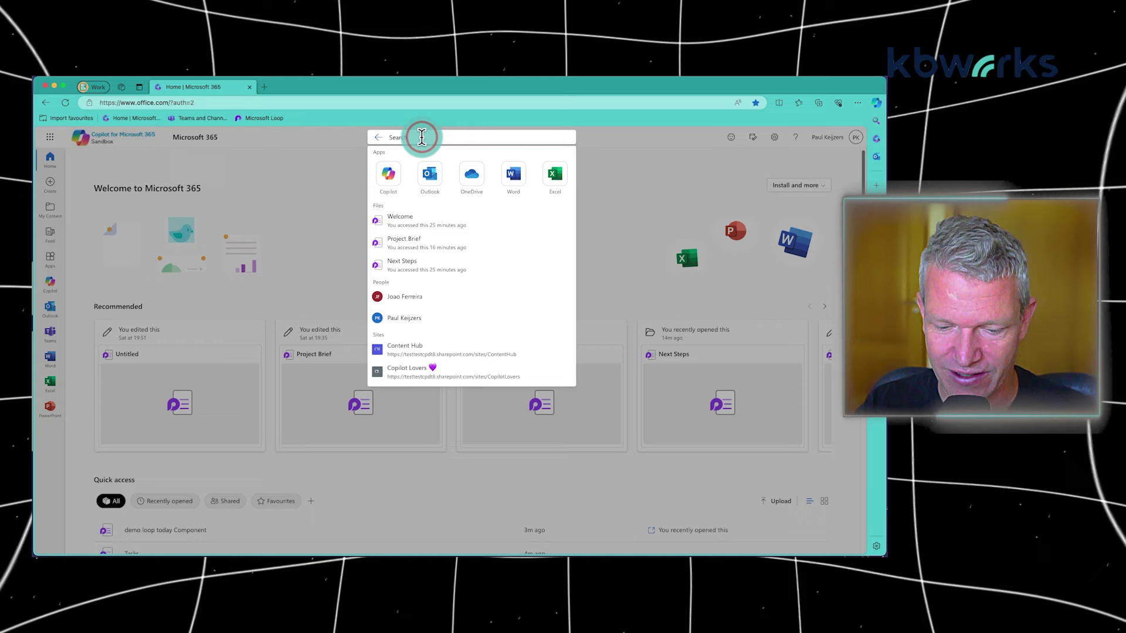
text(loop)
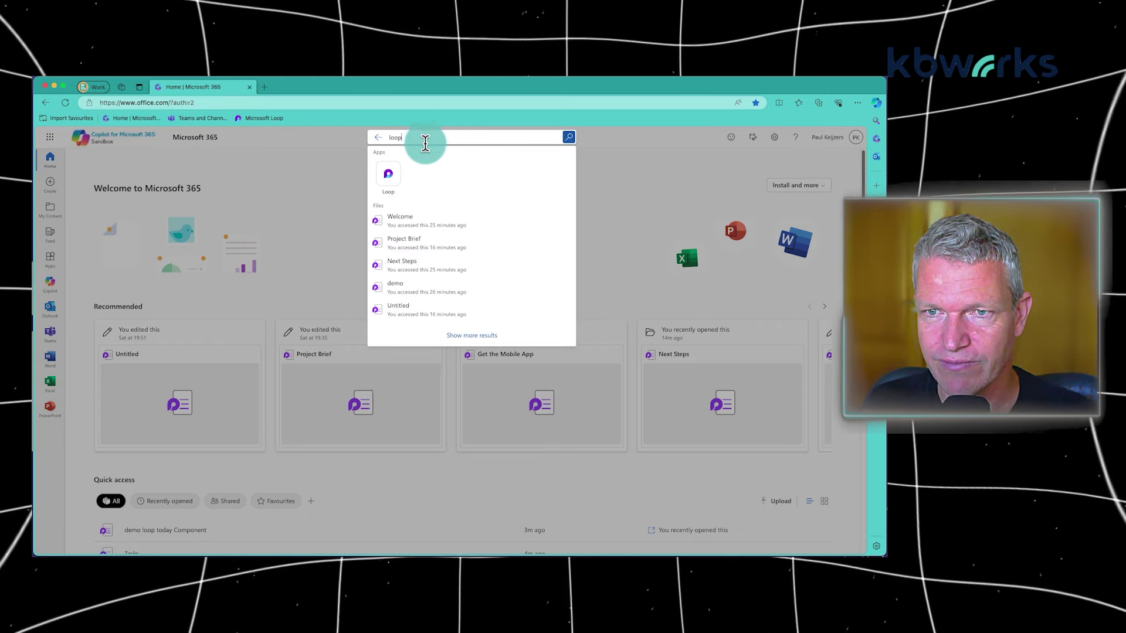
click(388, 173)
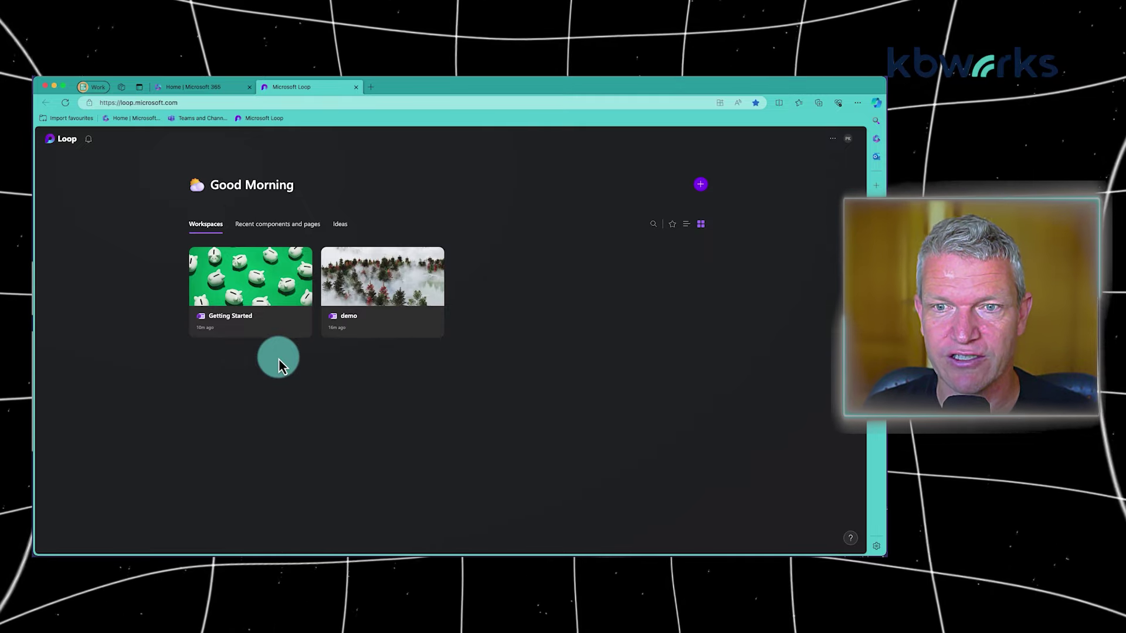
Browse the Getting Started workspace, return home, reopen it and show the Ideas page list
click(273, 320)
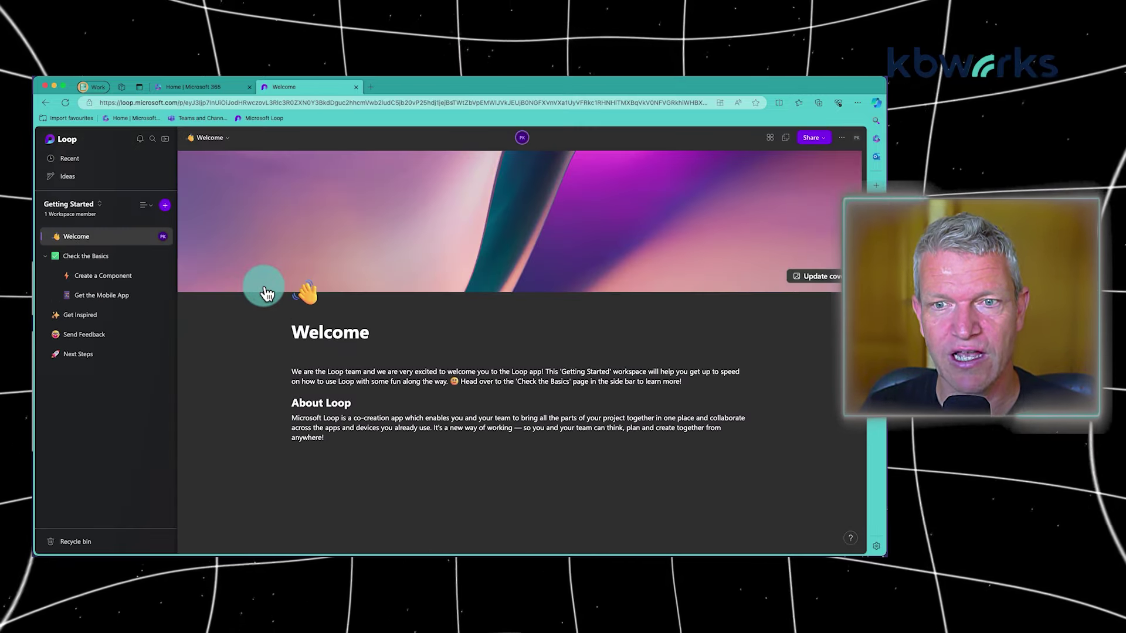
scroll(265, 291, down, 3)
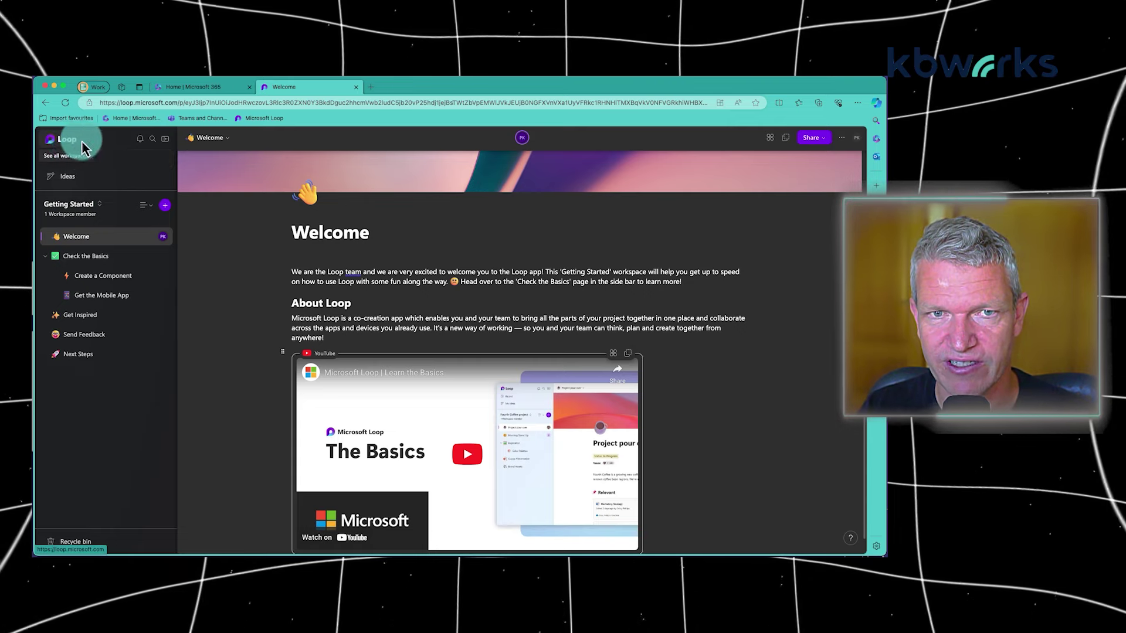
click(60, 145)
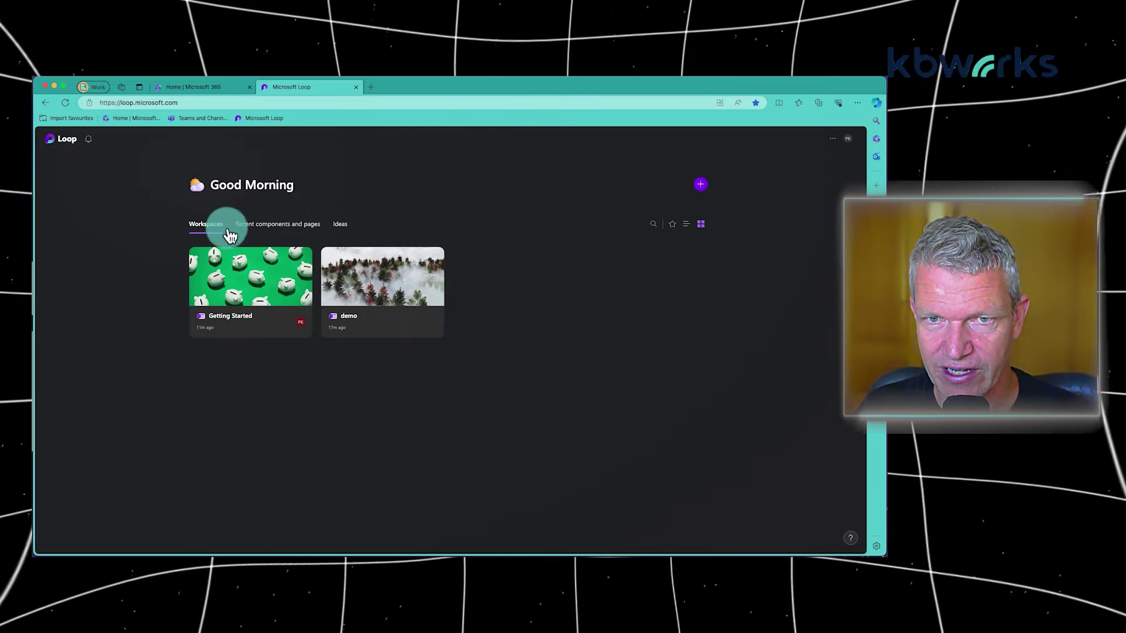
click(255, 283)
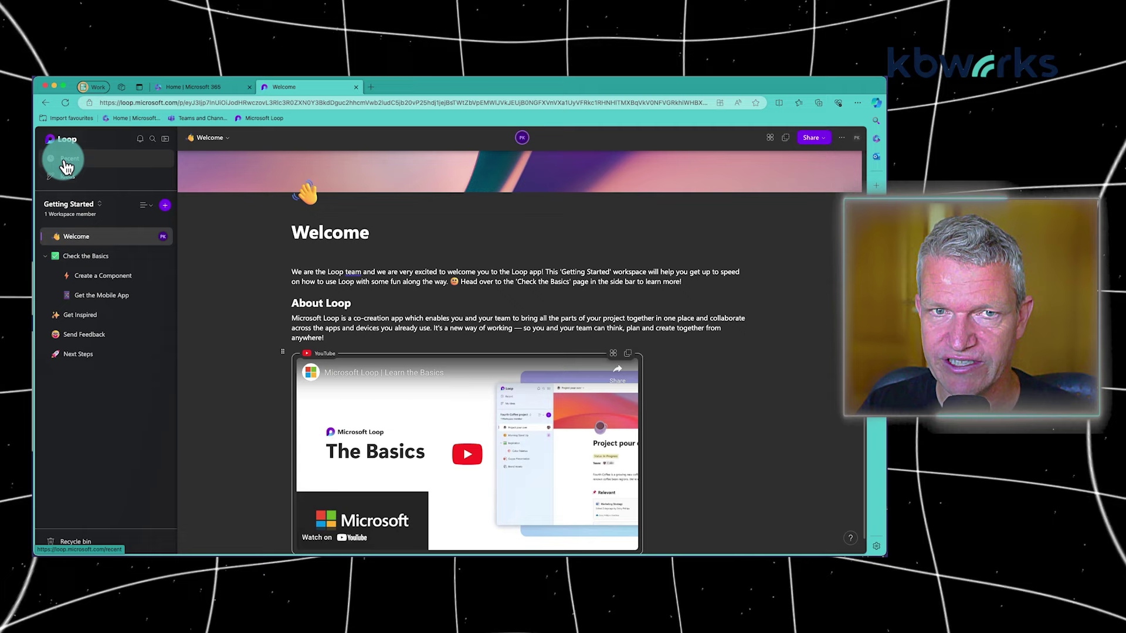
click(70, 177)
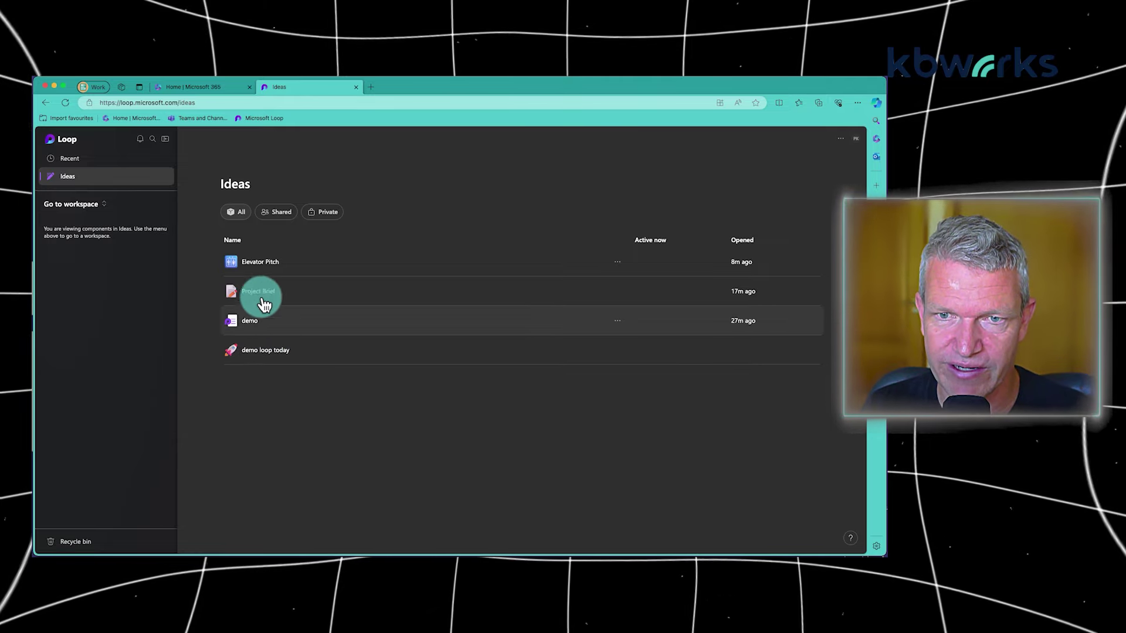
Skim the Elevator Pitch page, then add a new untitled page under Ideas
click(264, 262)
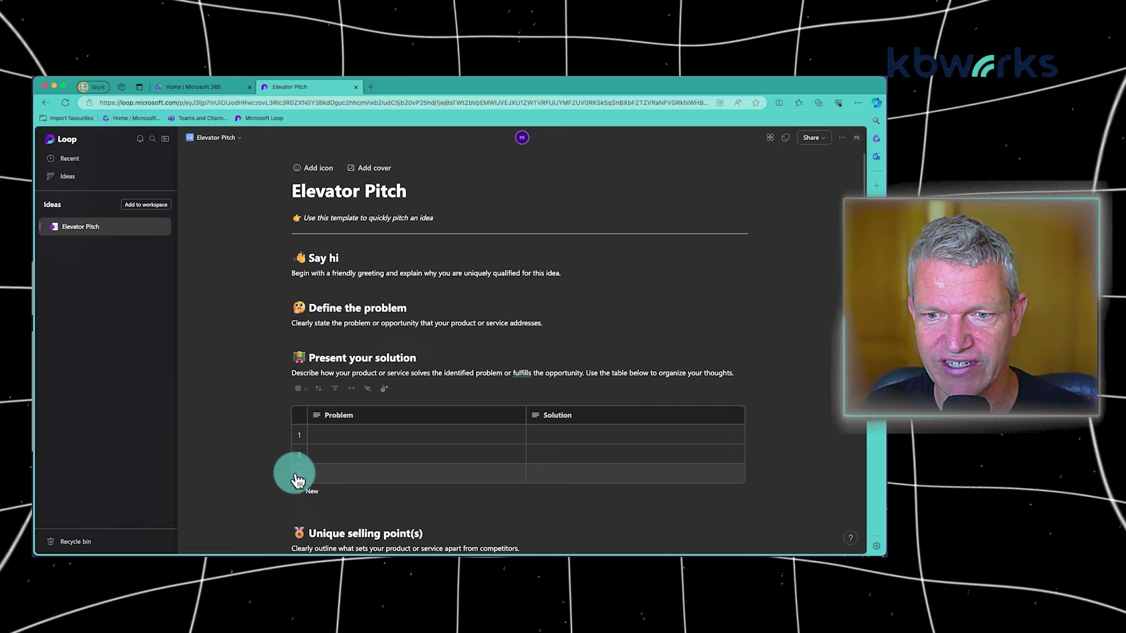
scroll(294, 472, down, 5)
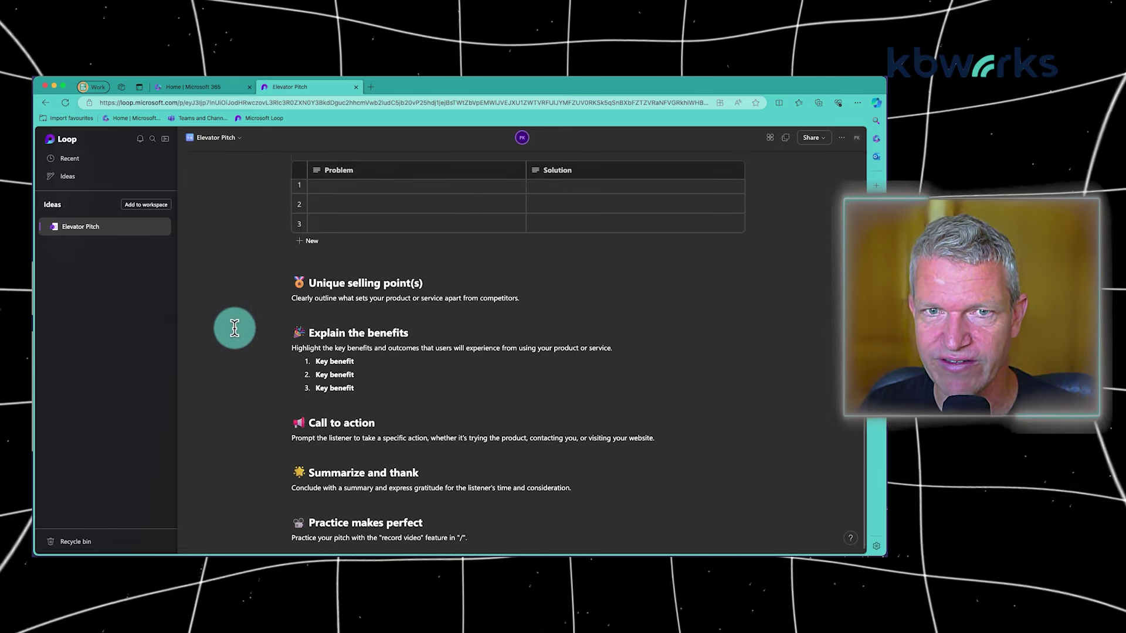
scroll(232, 322, up, 5)
click(93, 174)
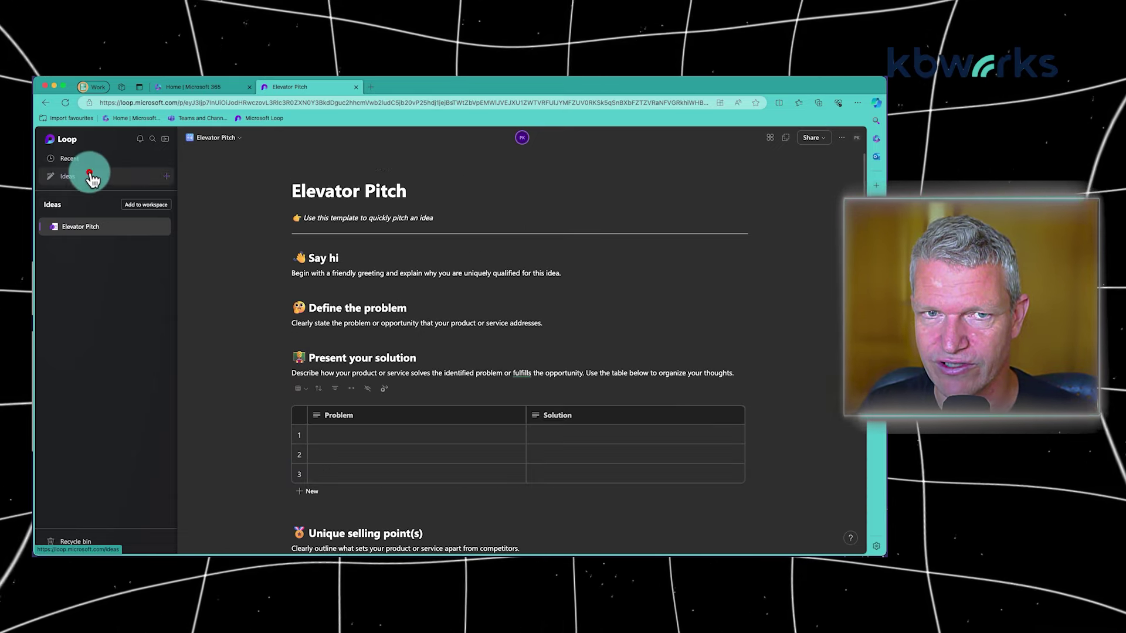
click(169, 177)
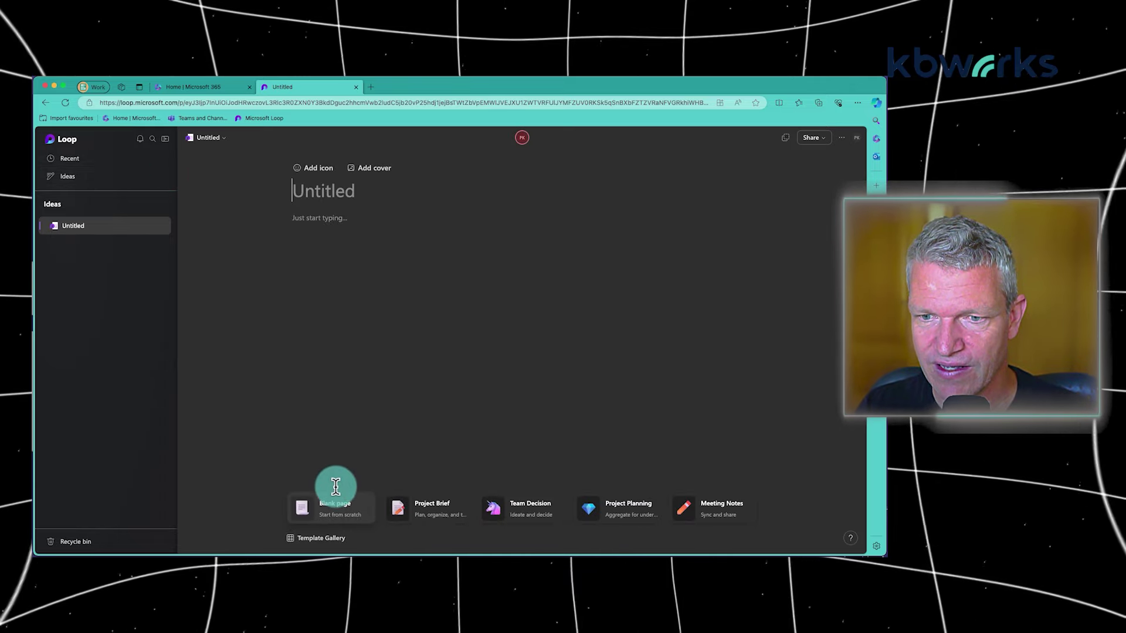
Apply the Team Decision template to the new page and review its sections
click(522, 522)
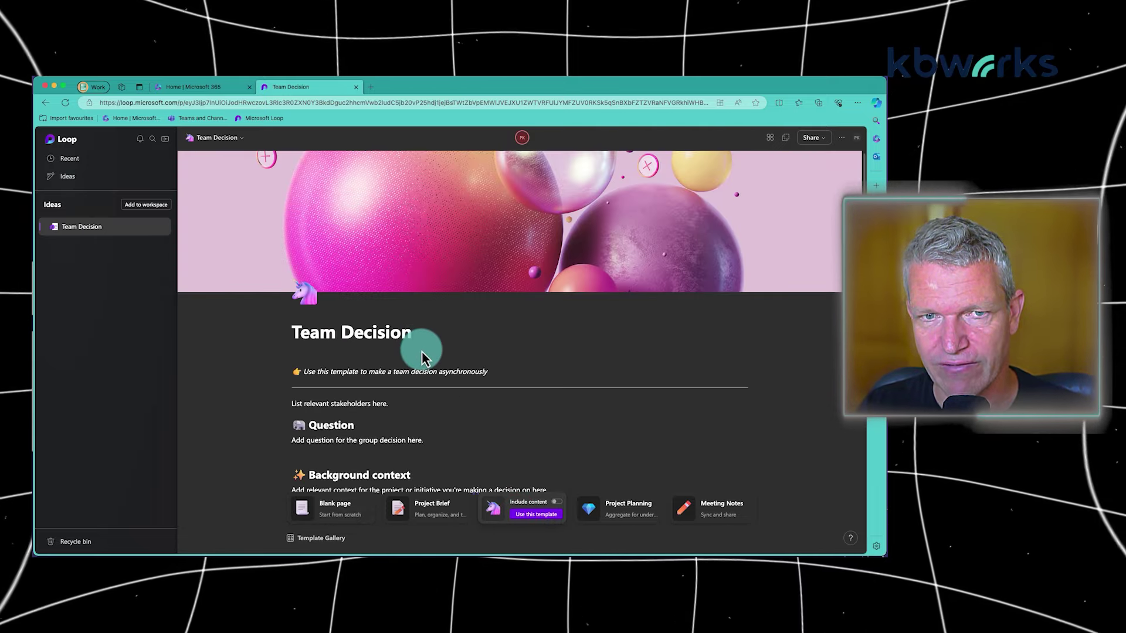
scroll(419, 375, down, 5)
scroll(417, 387, down, 4)
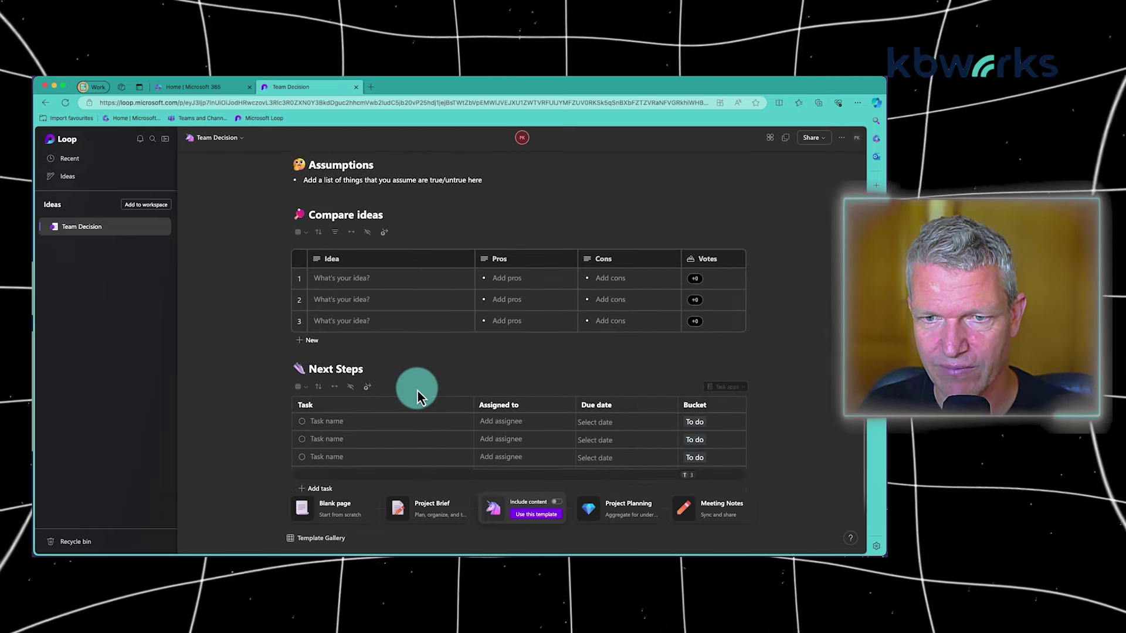
scroll(416, 390, up, 6)
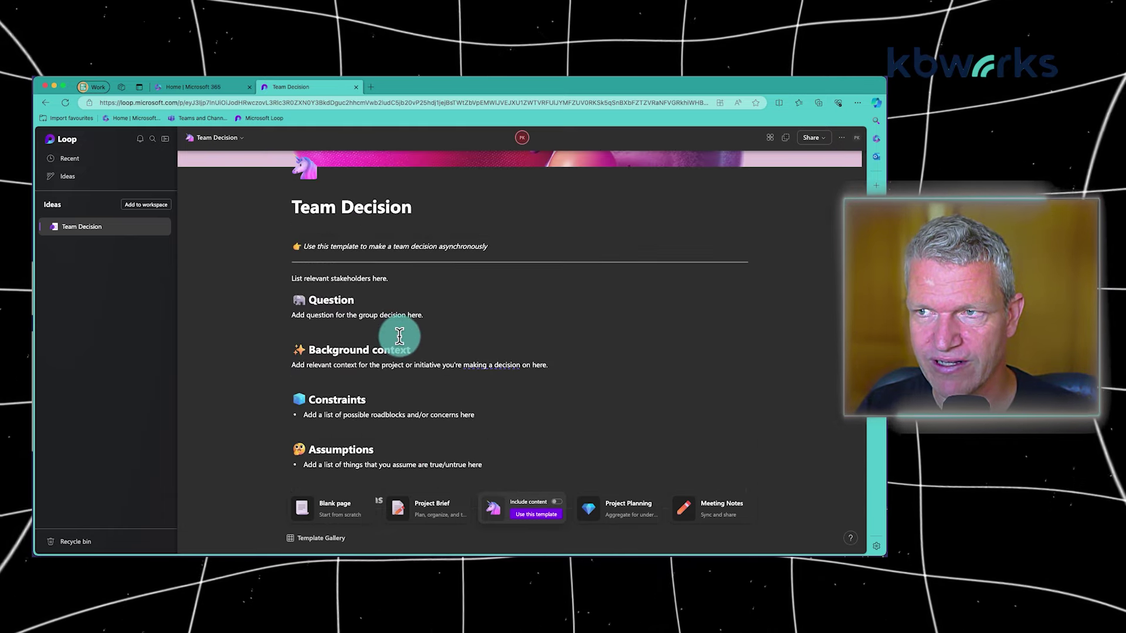
scroll(400, 336, up, 1)
Delete the Question heading and its prompt line from the page
click(360, 332)
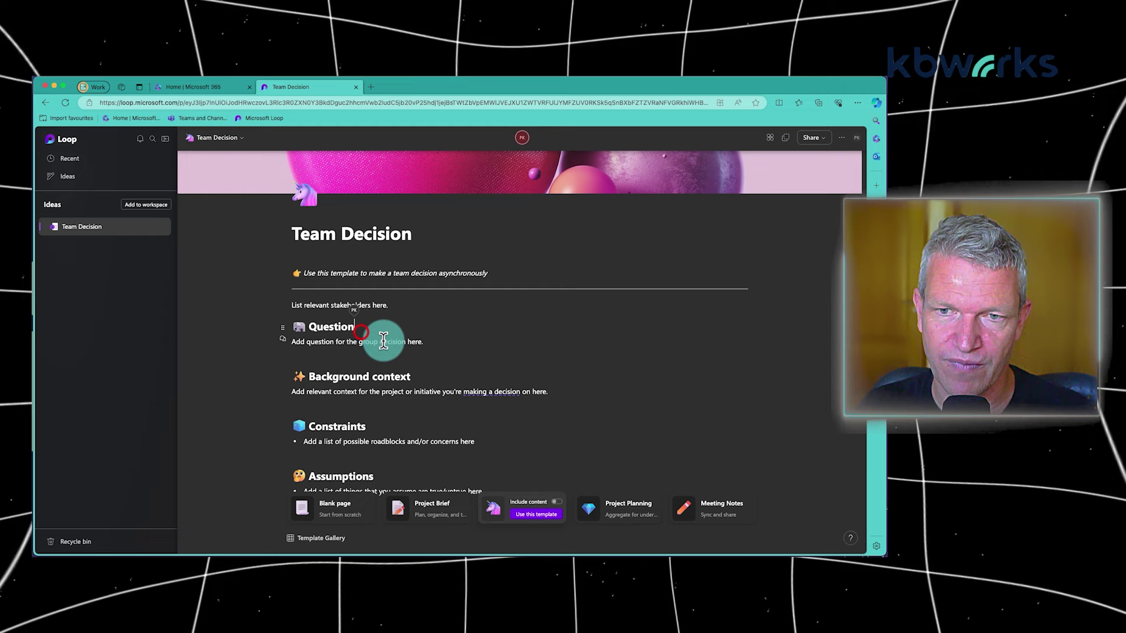
drag(423, 342, 315, 326)
key(BackSpace)
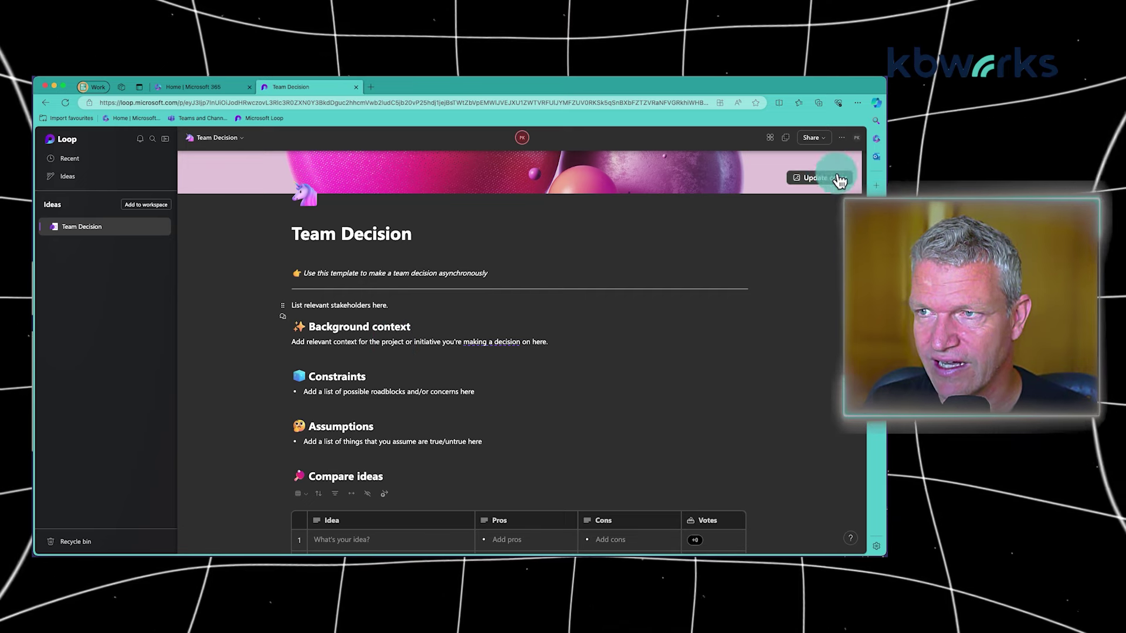
Restore the previous page version from Version History, bringing back the Question section
click(841, 139)
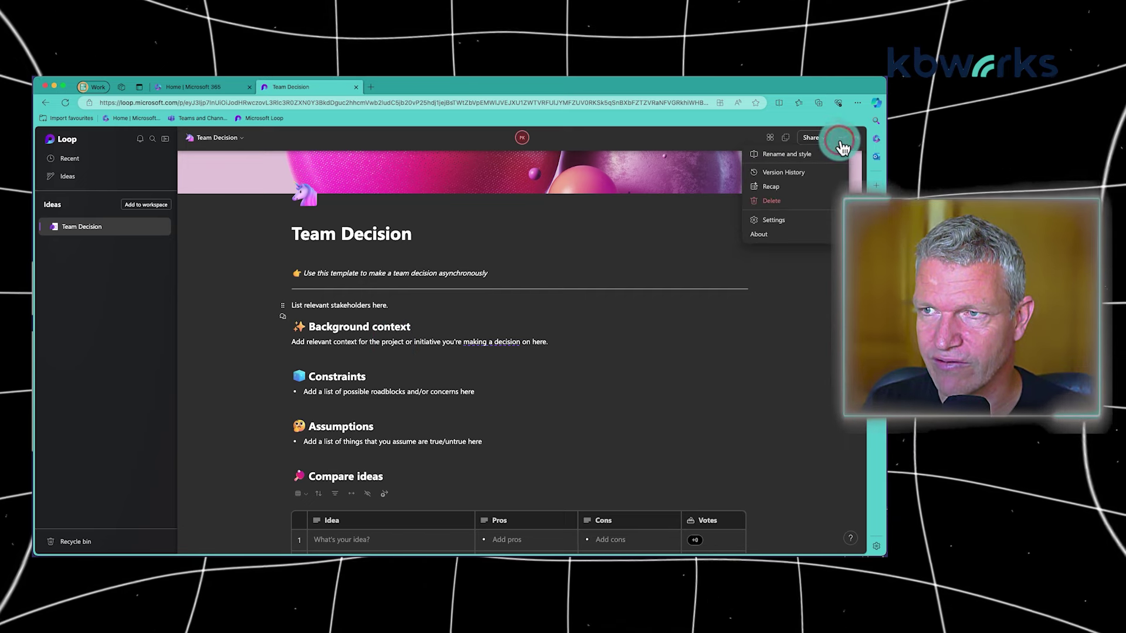
click(795, 171)
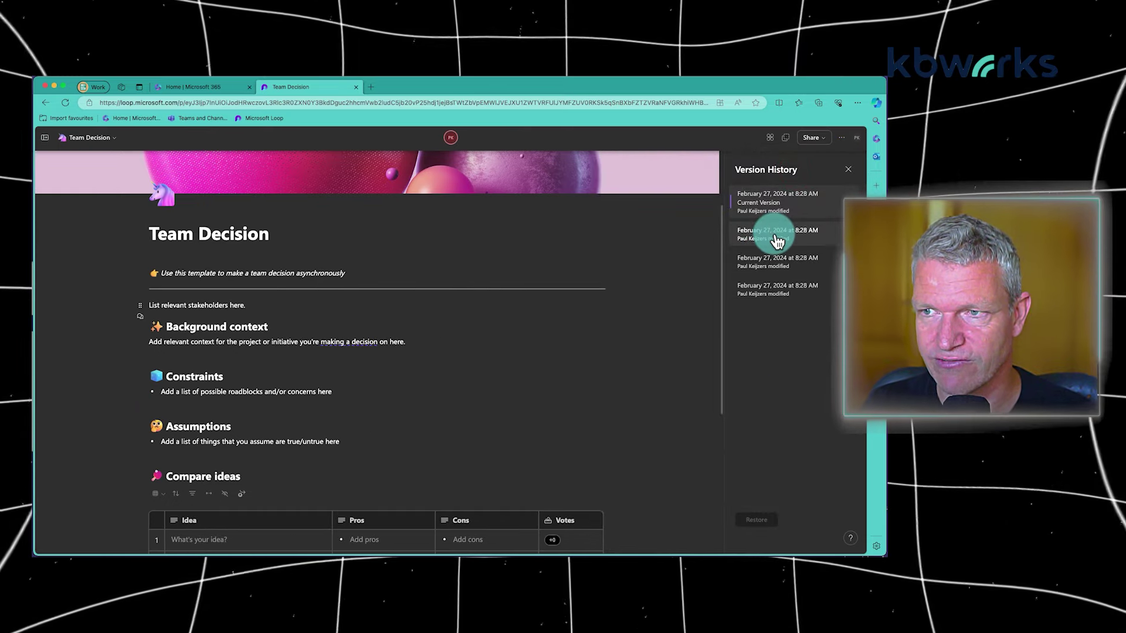
click(776, 238)
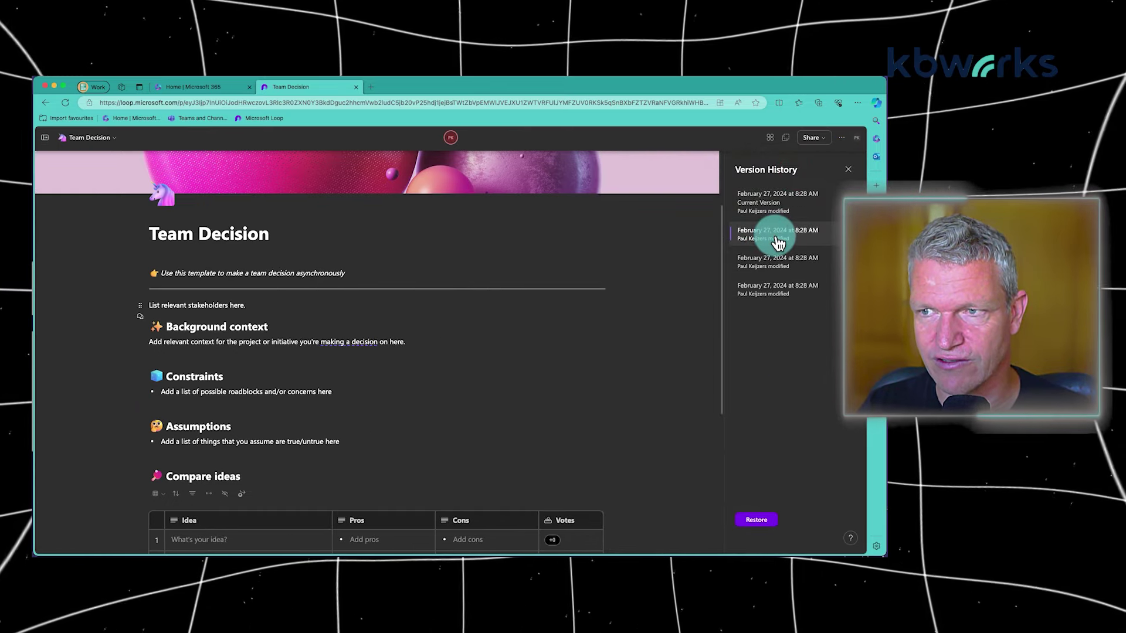
click(756, 520)
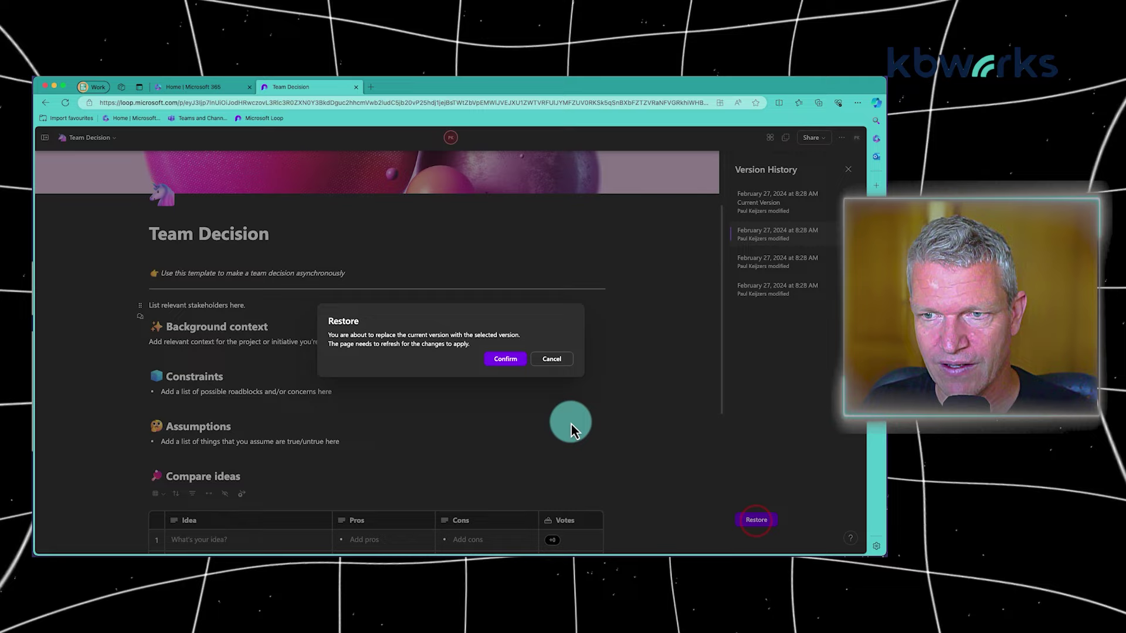
click(506, 359)
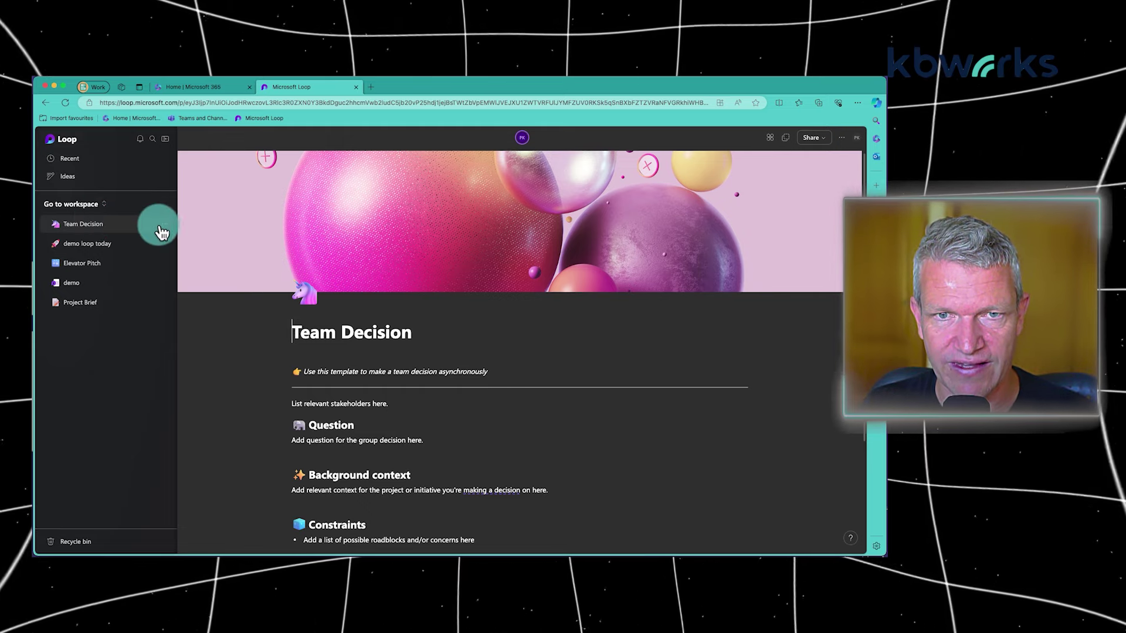
click(148, 206)
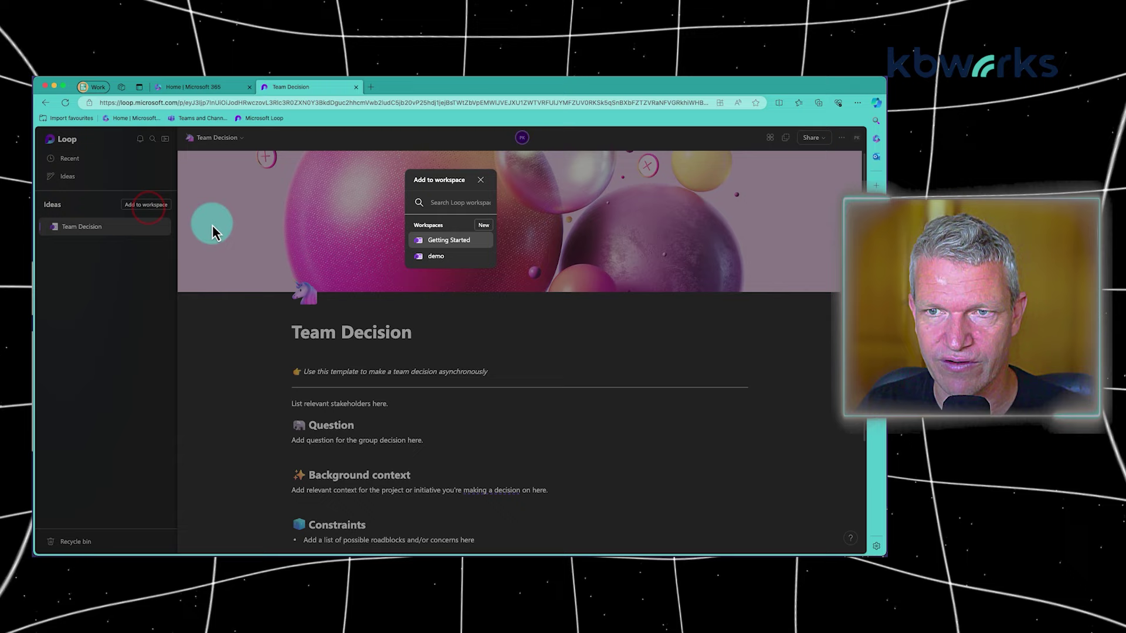
click(438, 258)
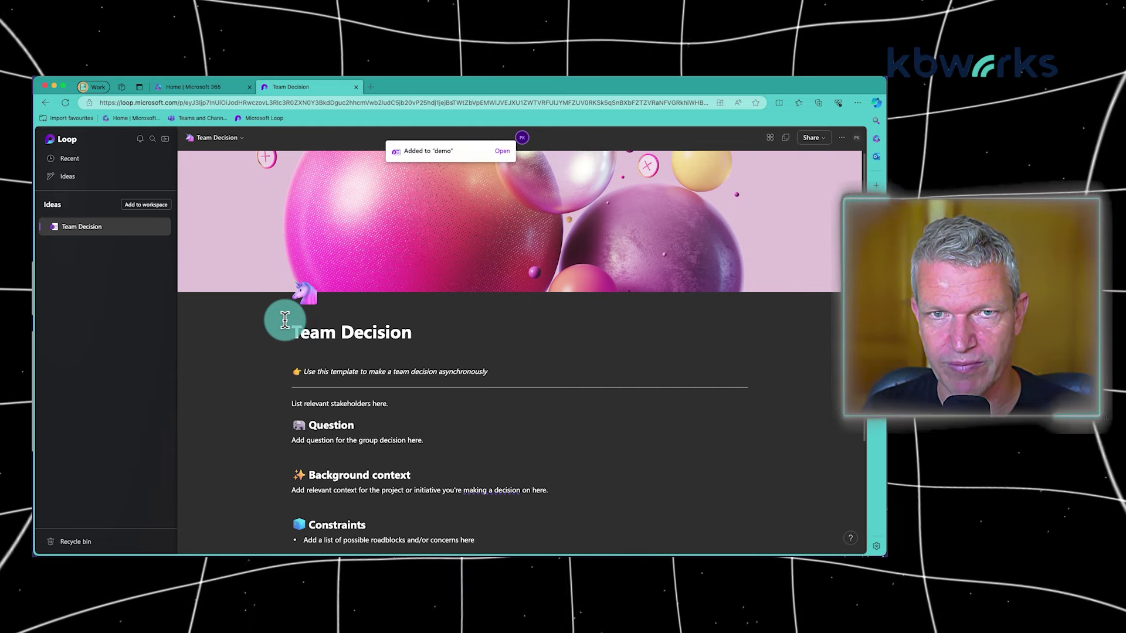
click(814, 144)
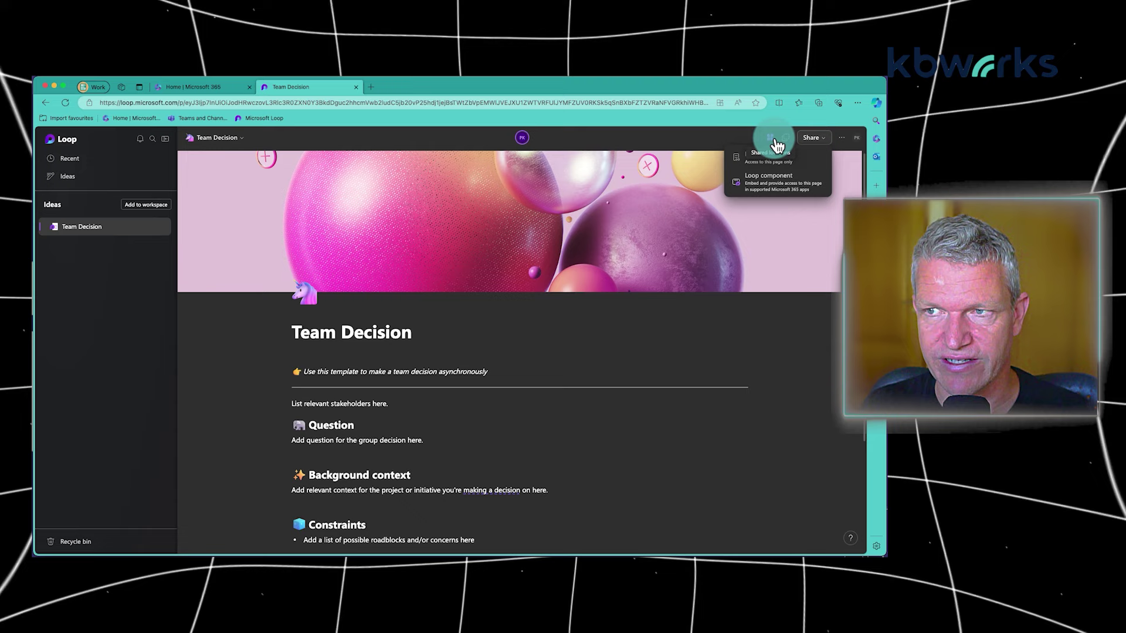
click(770, 139)
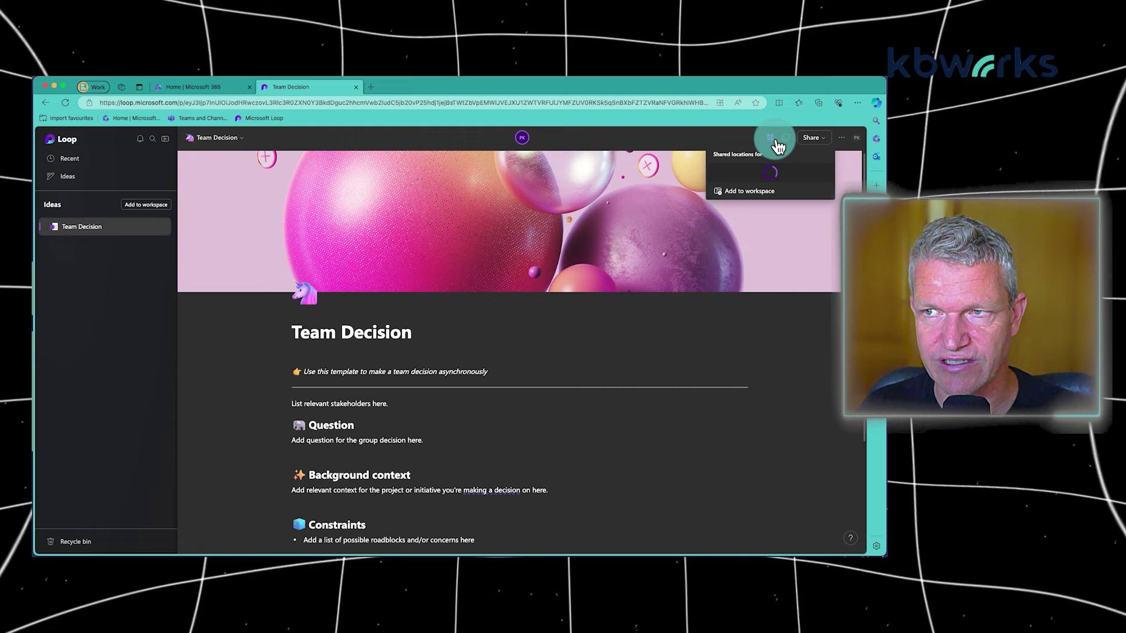
click(775, 191)
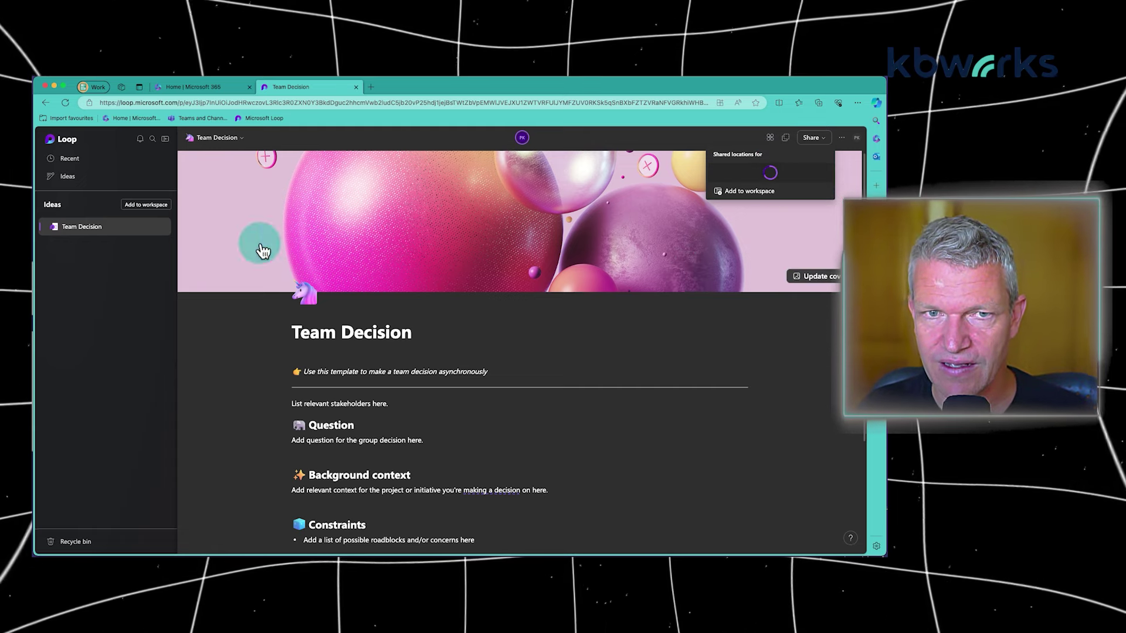
click(83, 232)
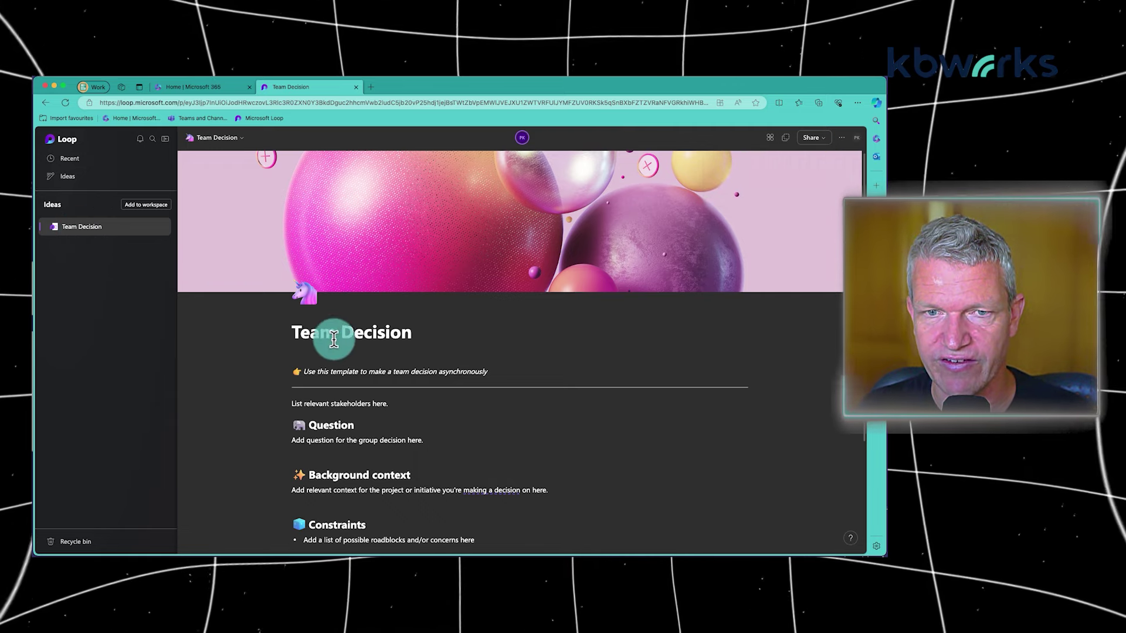
Create an Ideas page titled 'test loop' and bring up the slash block menu in its body
click(166, 176)
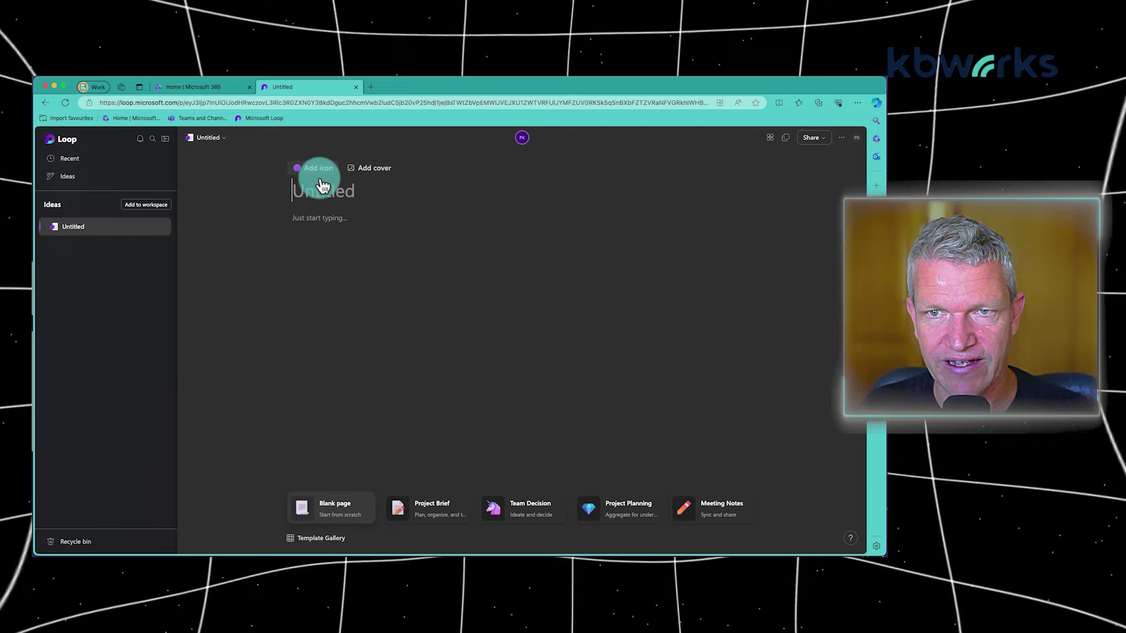
click(314, 195)
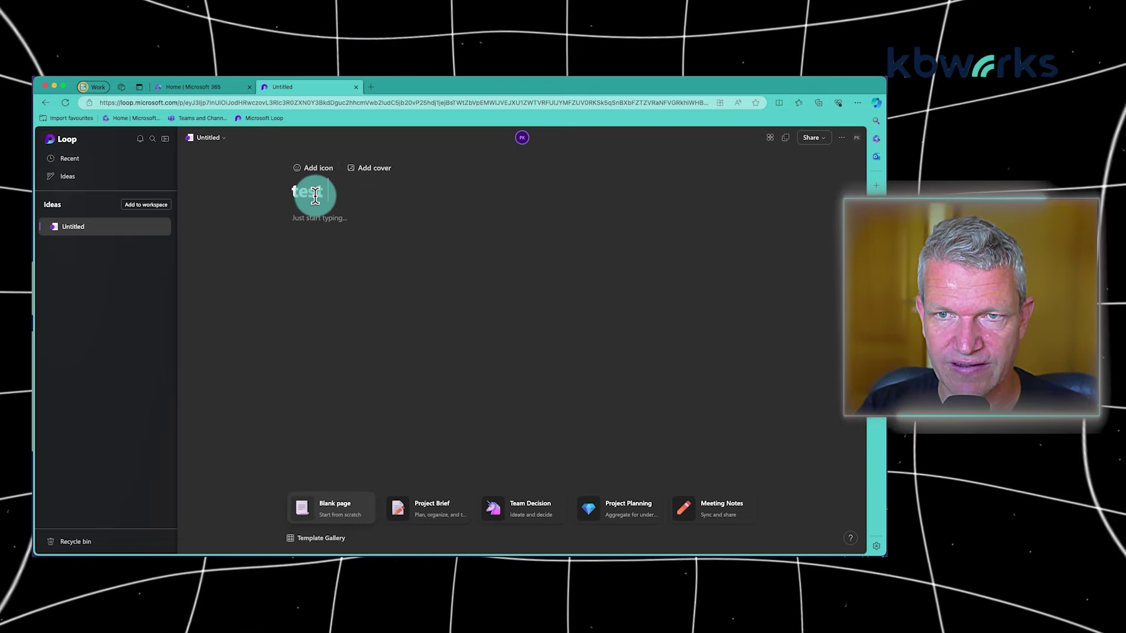
text(test loop)
key(Return)
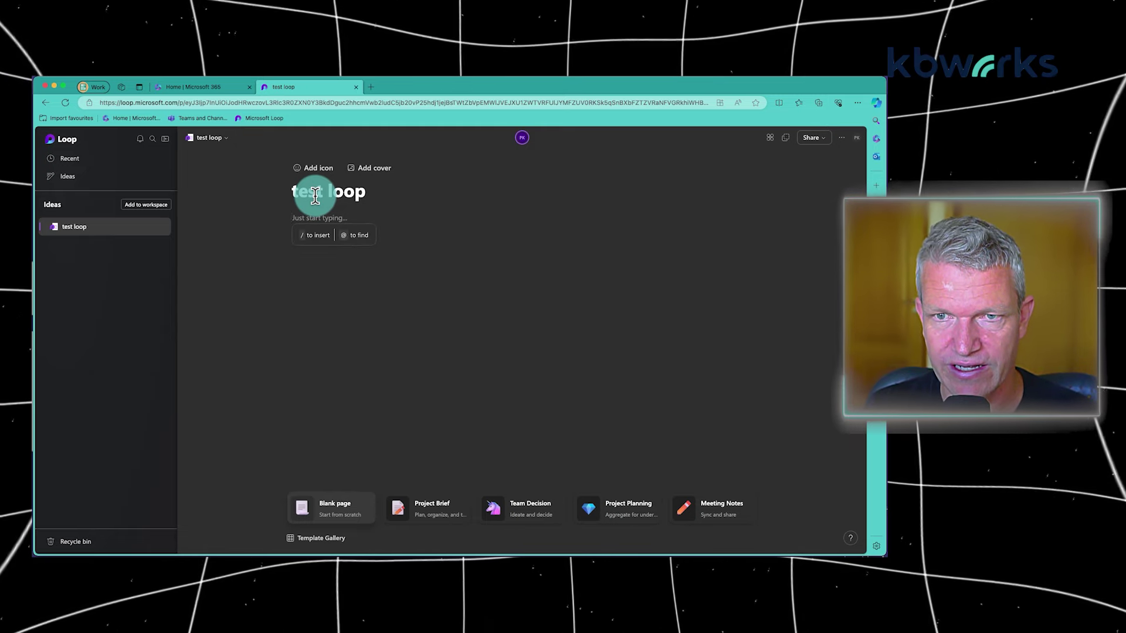
text(/)
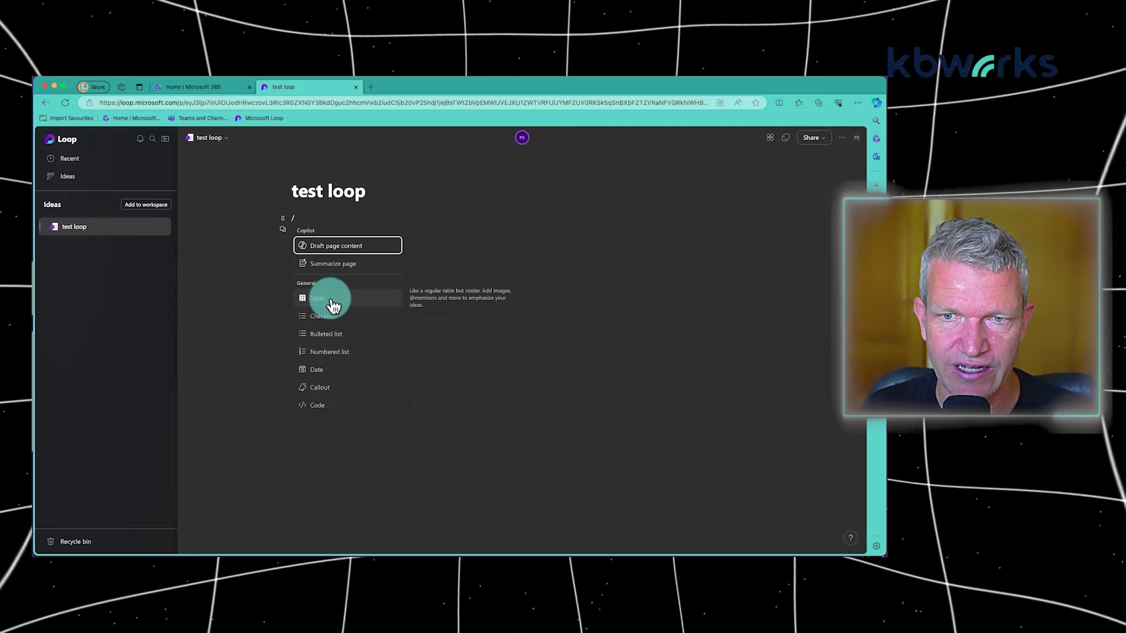
Choose Copilot's Draft page content from the slash menu
scroll(338, 343, down, 2)
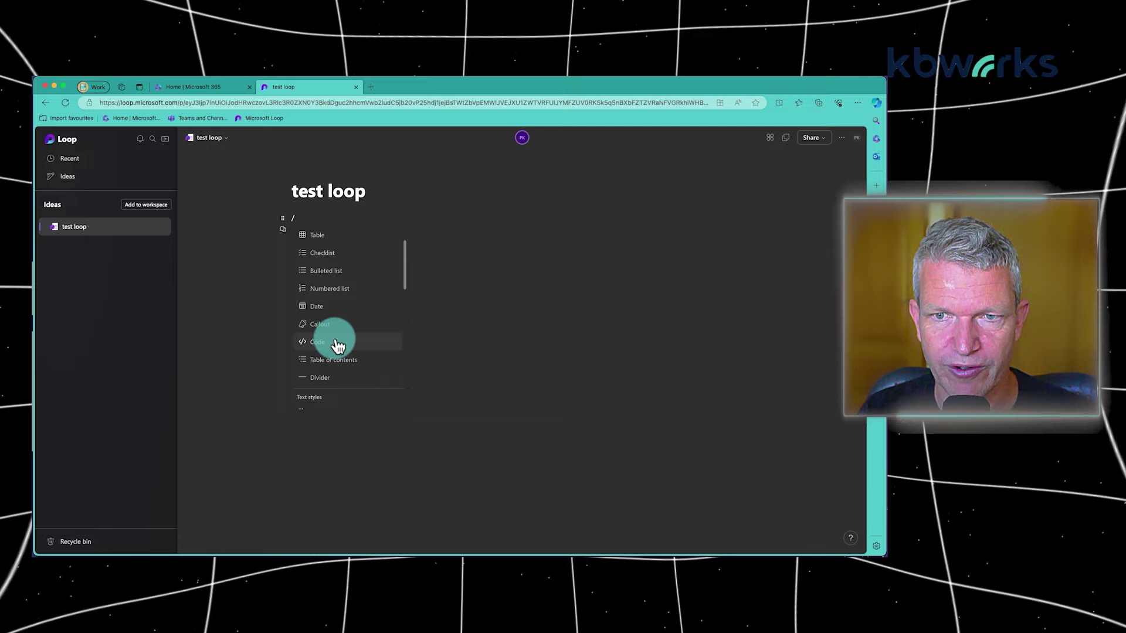
scroll(333, 346, down, 1)
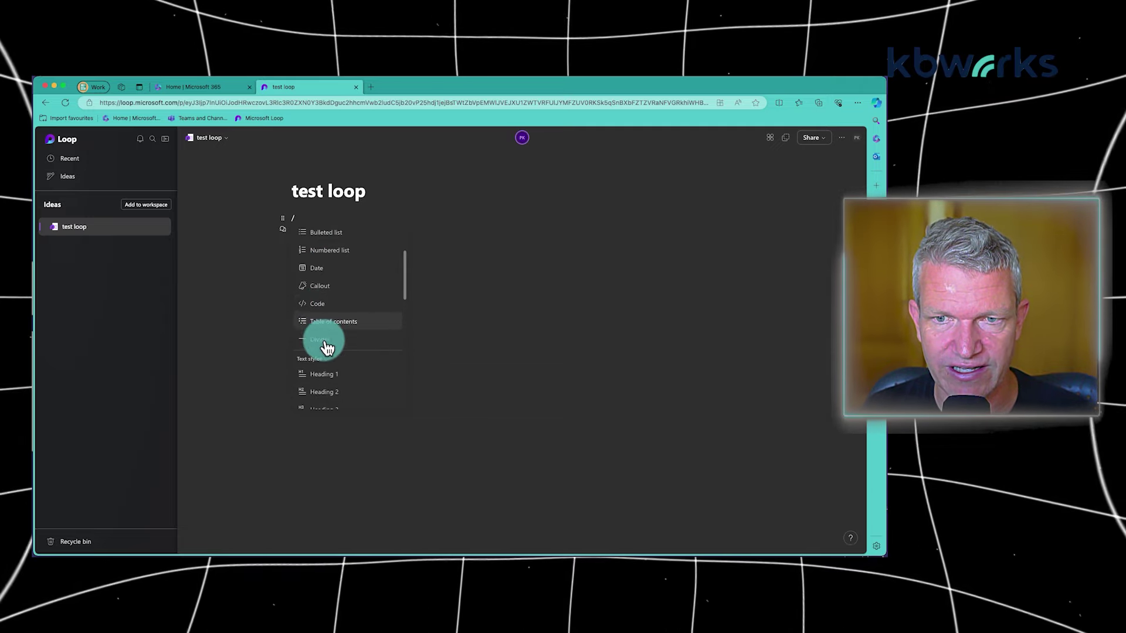
scroll(325, 346, down, 4)
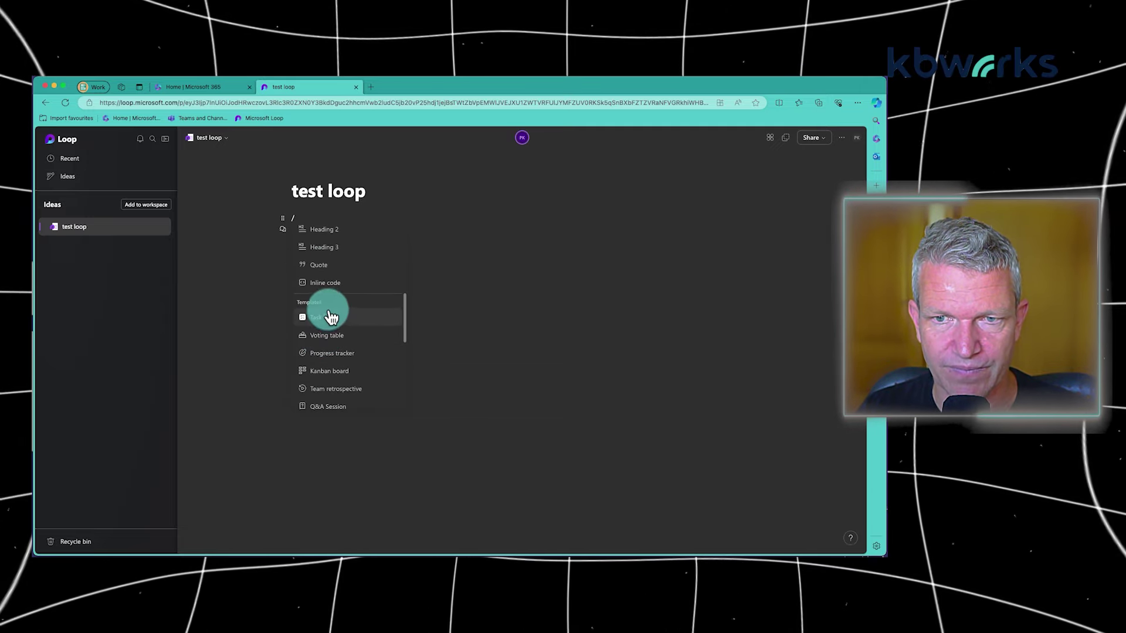
scroll(328, 345, down, 1)
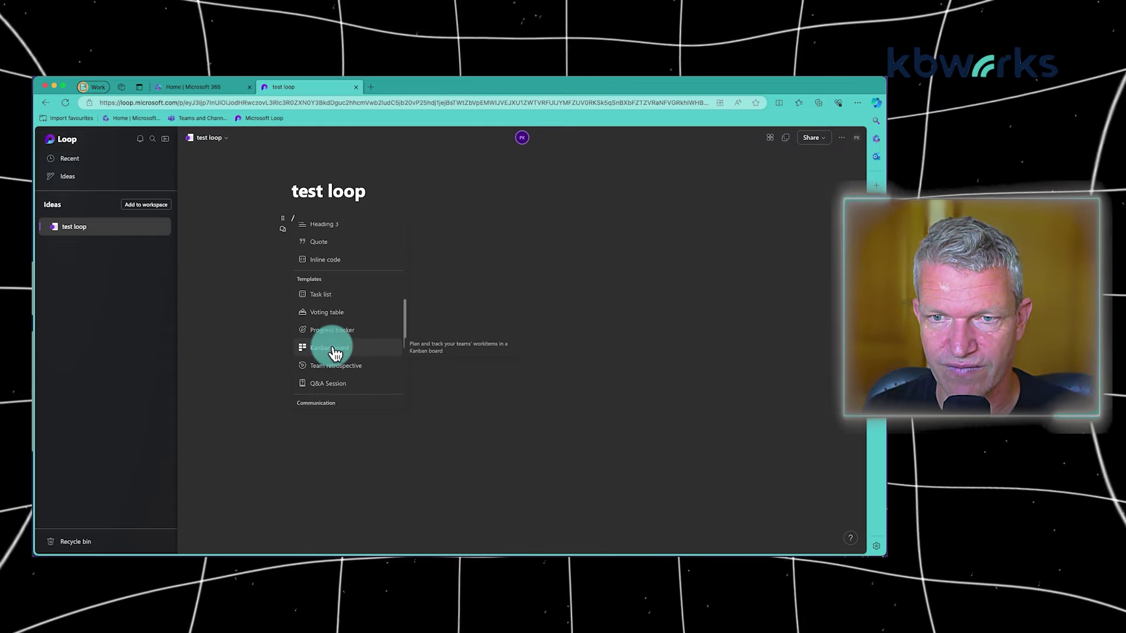
scroll(338, 349, up, 10)
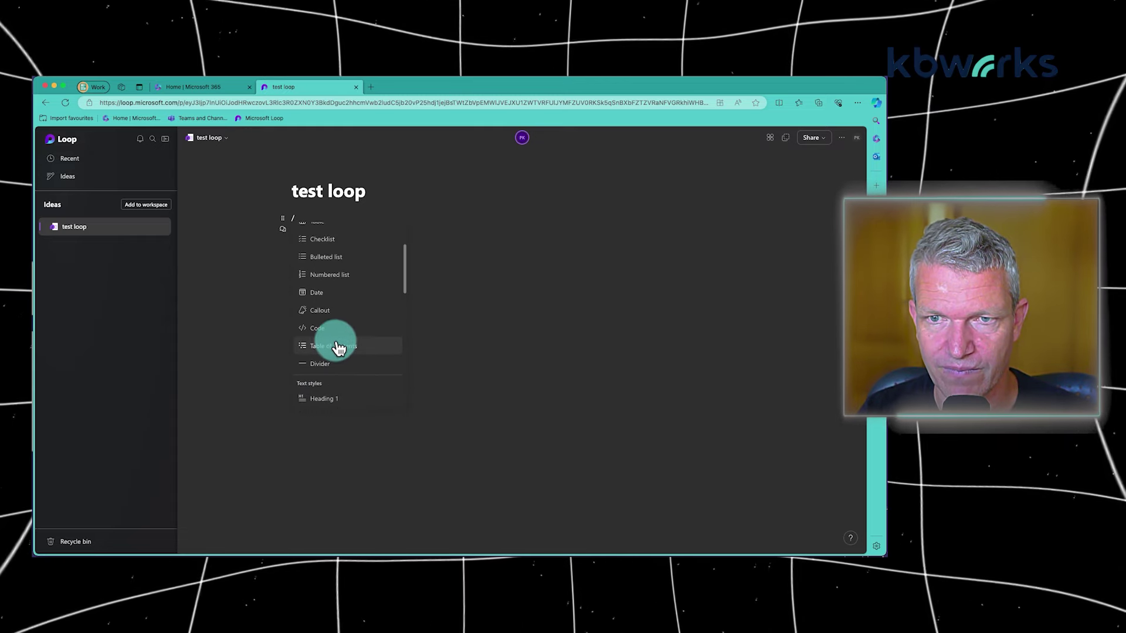
click(320, 245)
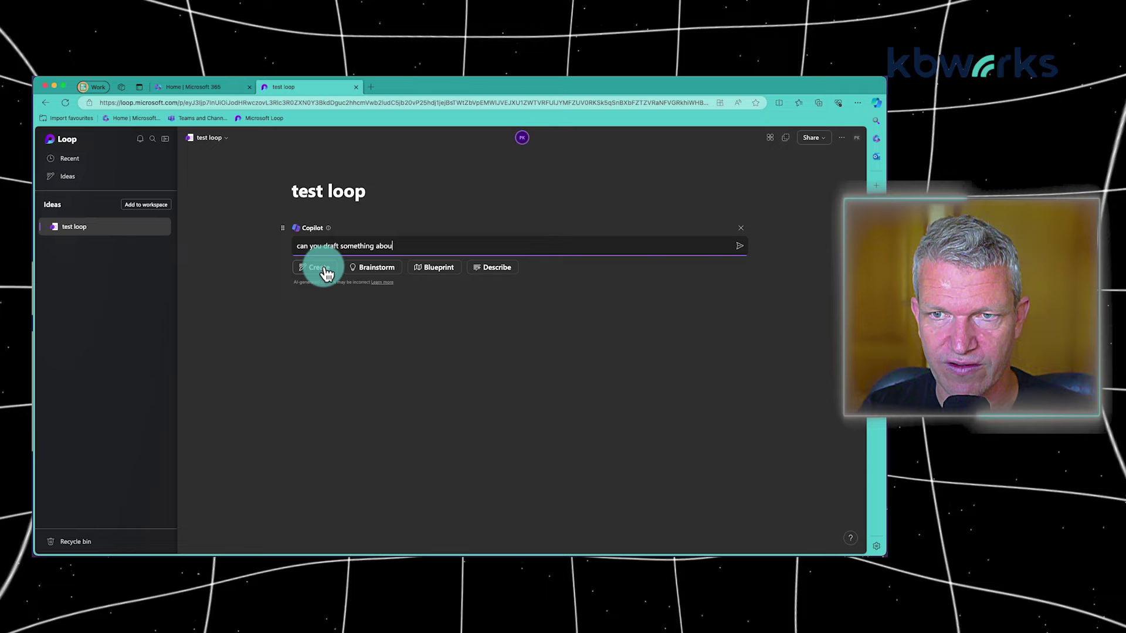
Generate Copilot's paragraph explaining what a loop is and keep it as page text
click(325, 270)
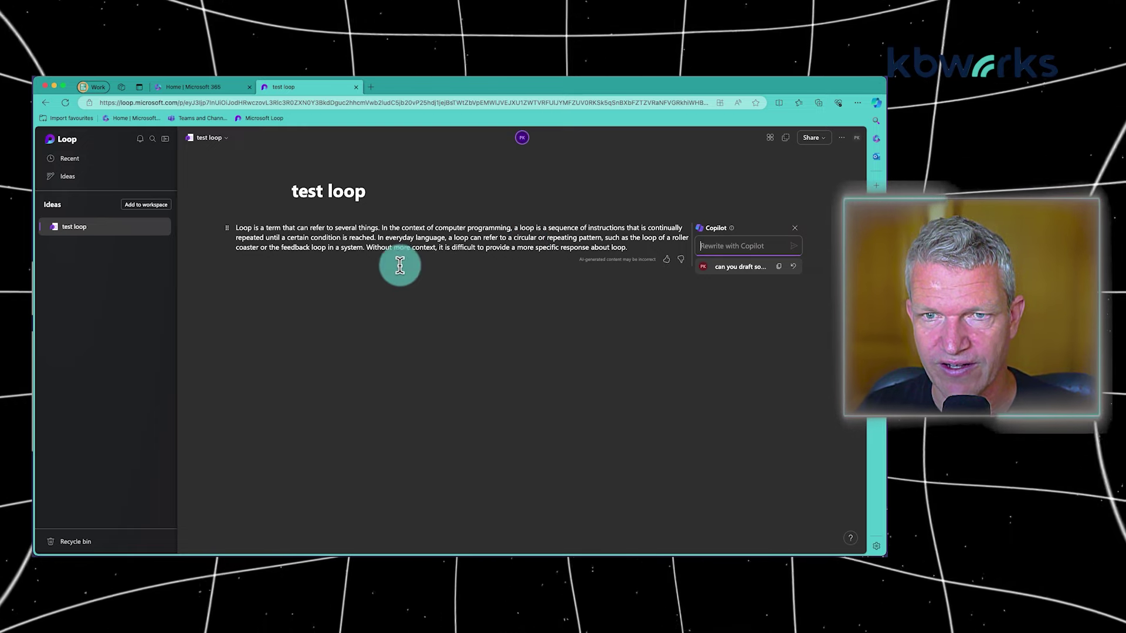
click(349, 291)
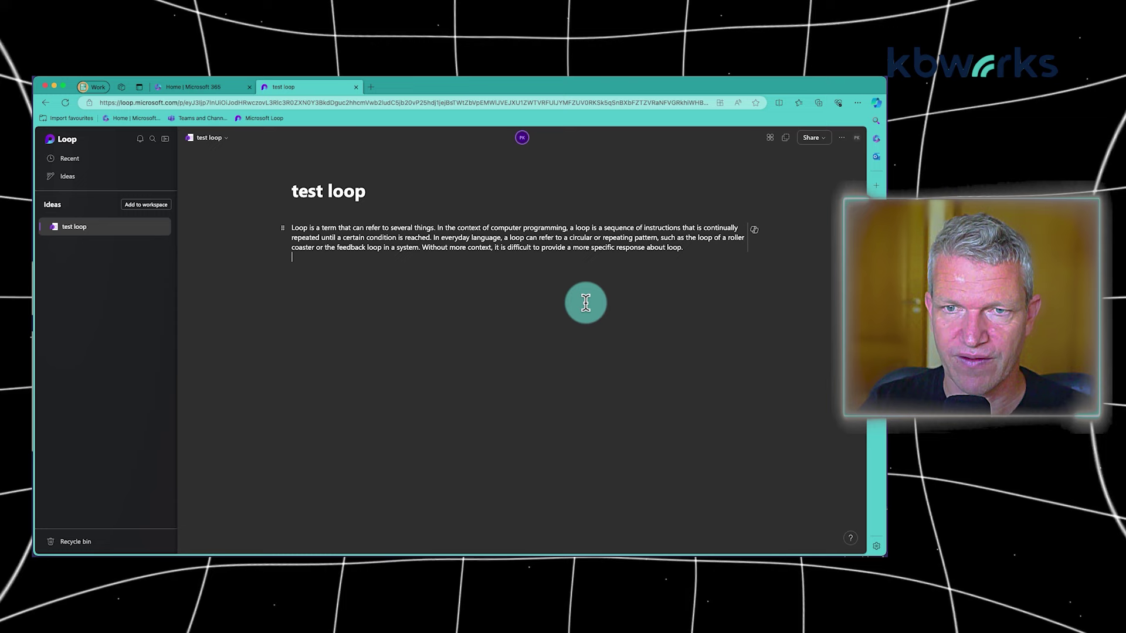
Add test lines 'asdf', 'sadf', 'sdaf' and insert a four-column Kanban board template below
key(Return)
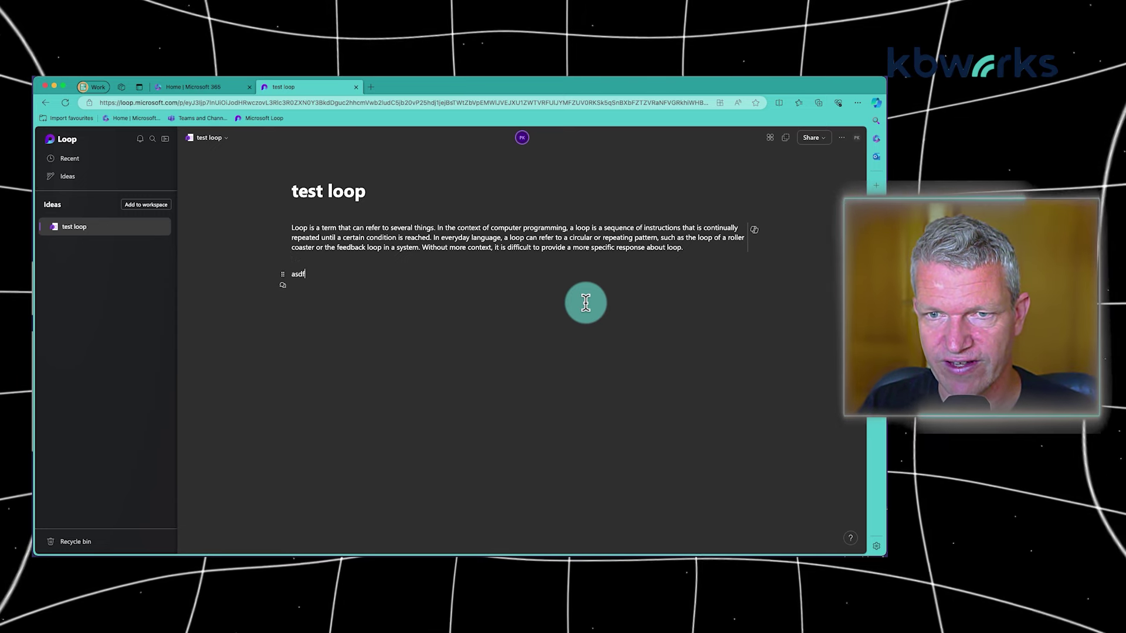
text(asdf)
key(Return)
text(sadf)
key(Return)
text(sdaf  )
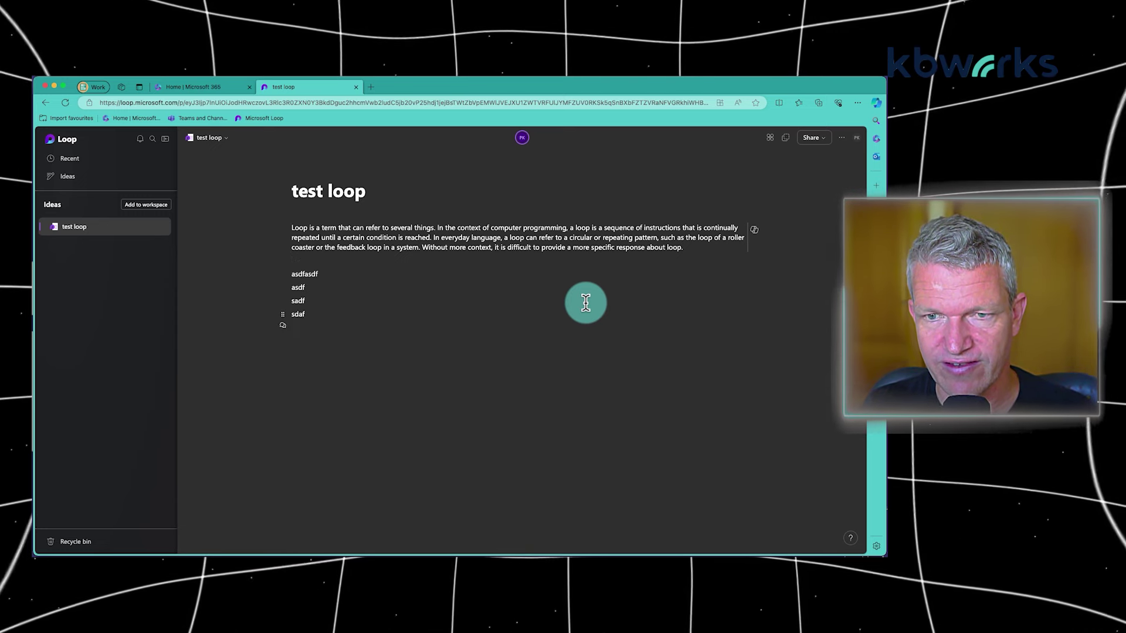
text(/)
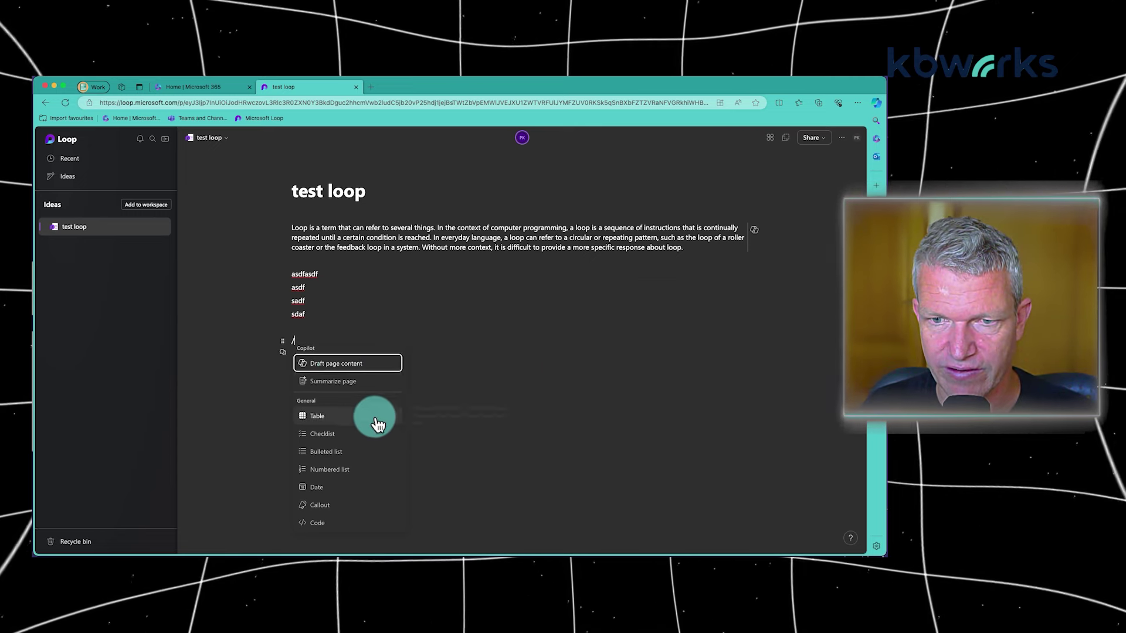
scroll(343, 422, down, 5)
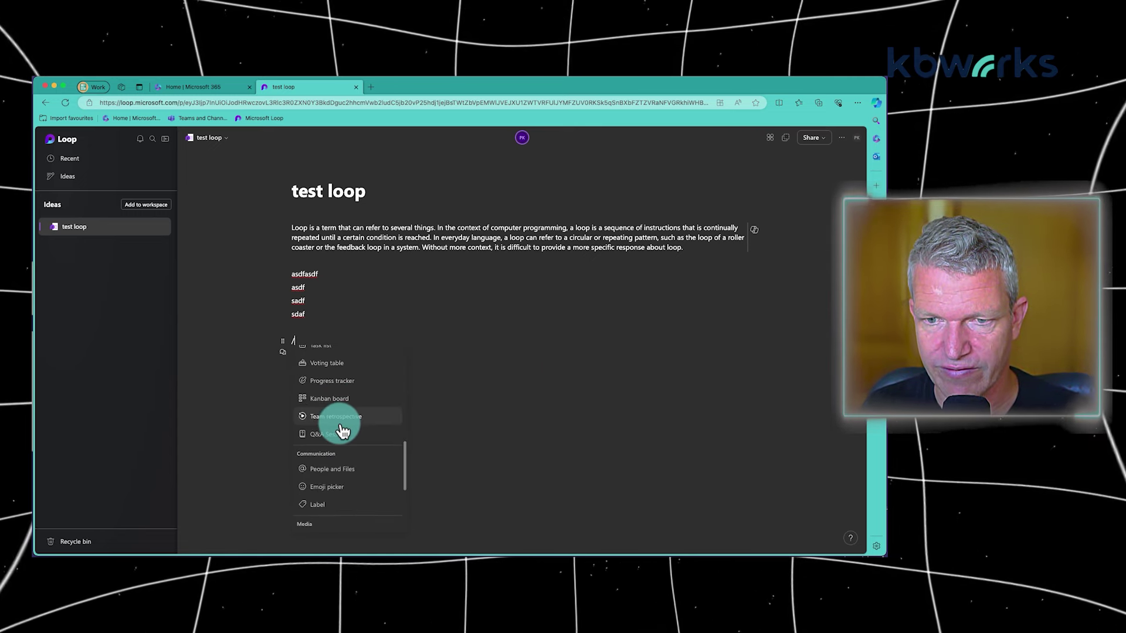
click(333, 400)
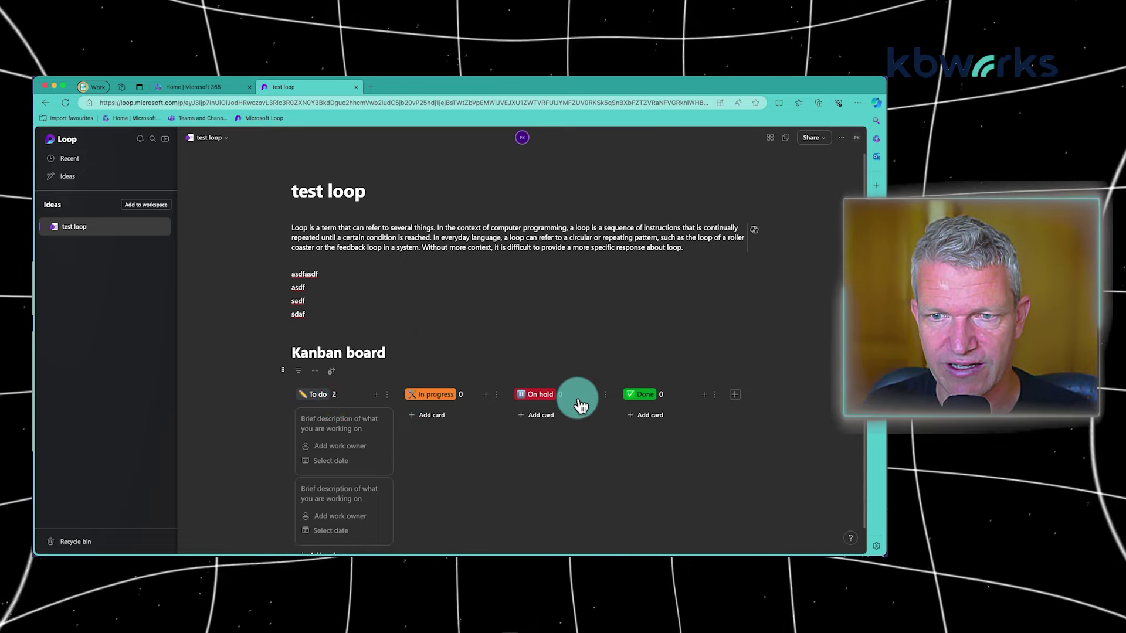
Add the edit video card to In progress, assign it a work owner, and date it today
click(421, 418)
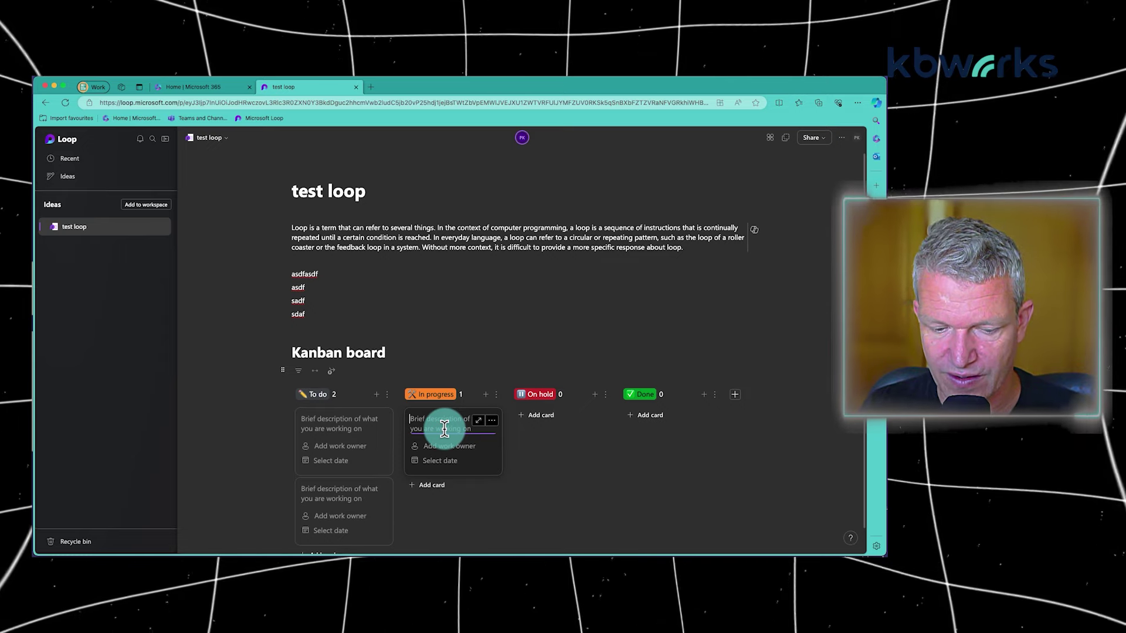
text(edit video)
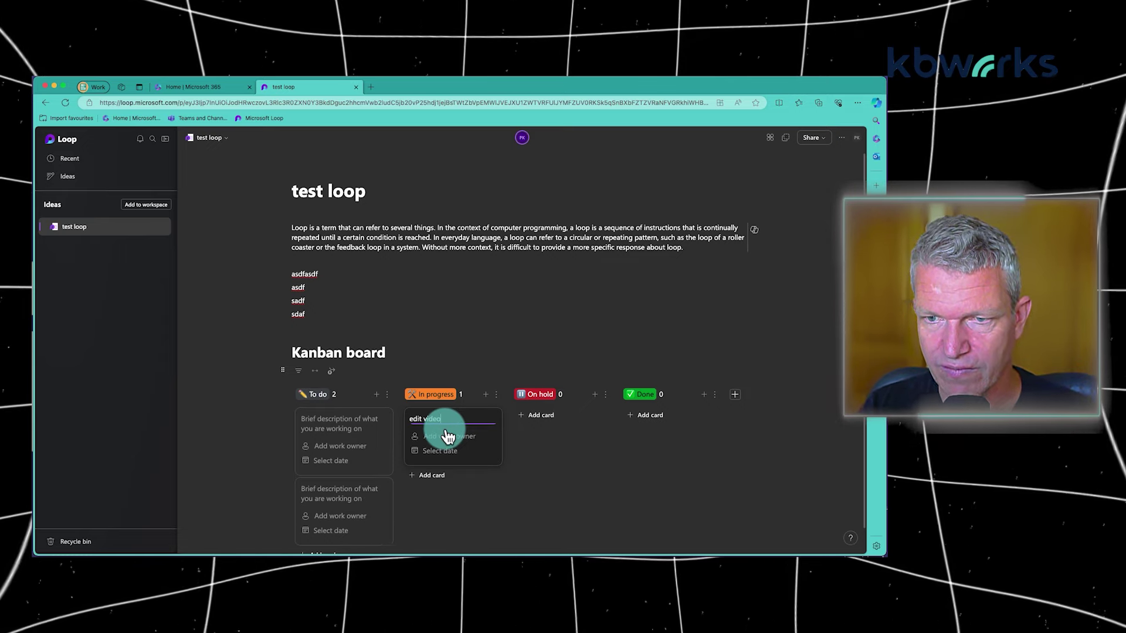
click(447, 436)
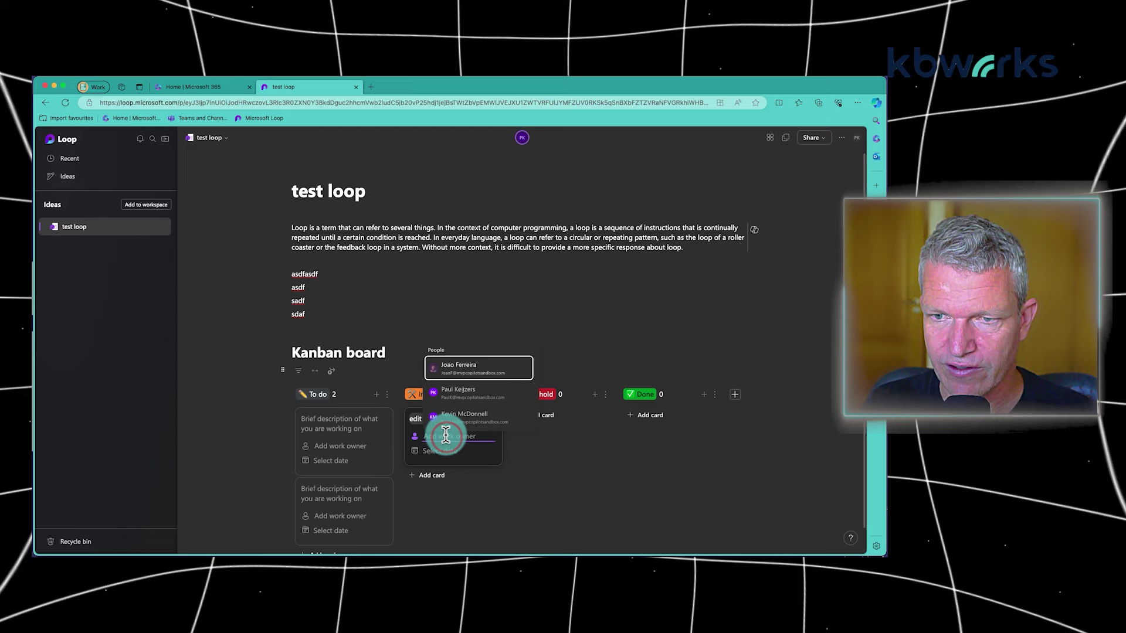
click(471, 368)
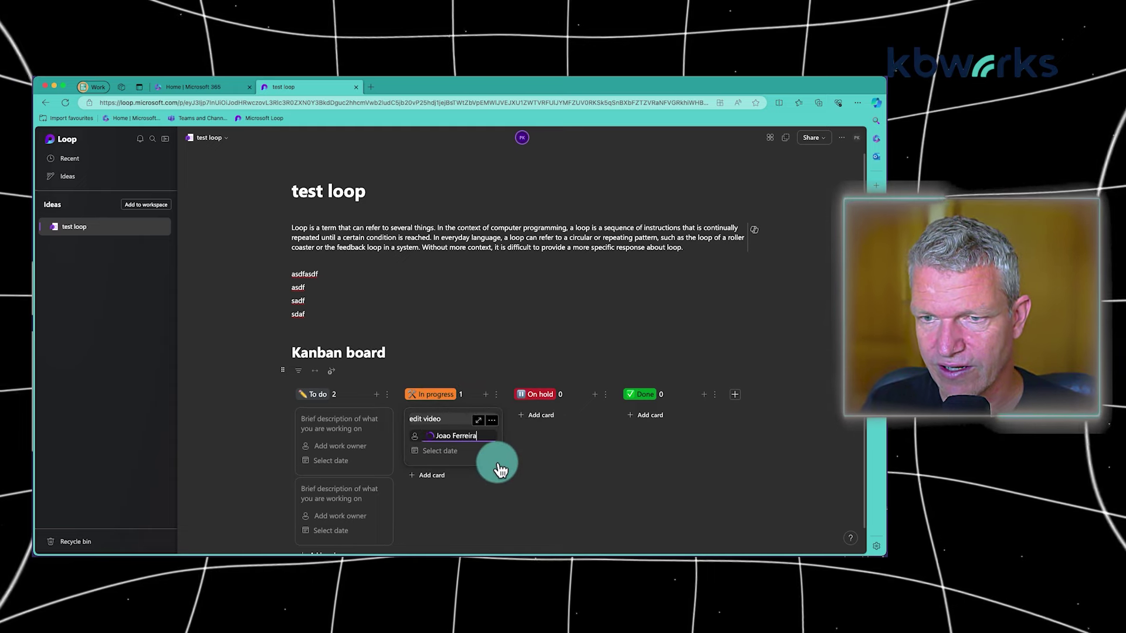
click(454, 450)
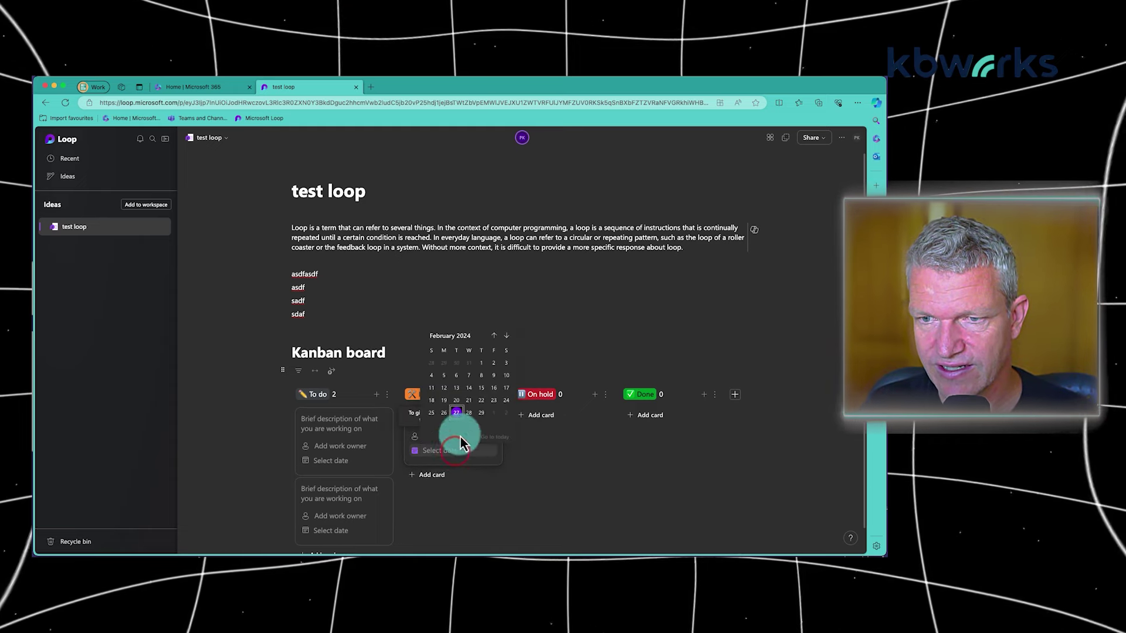
click(457, 413)
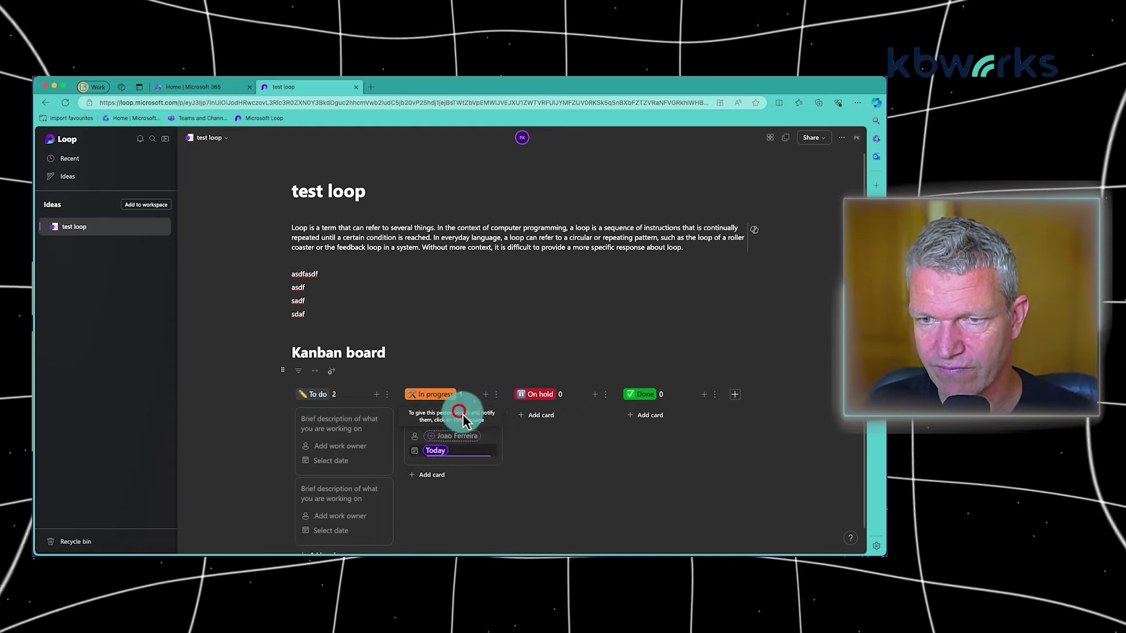
click(546, 450)
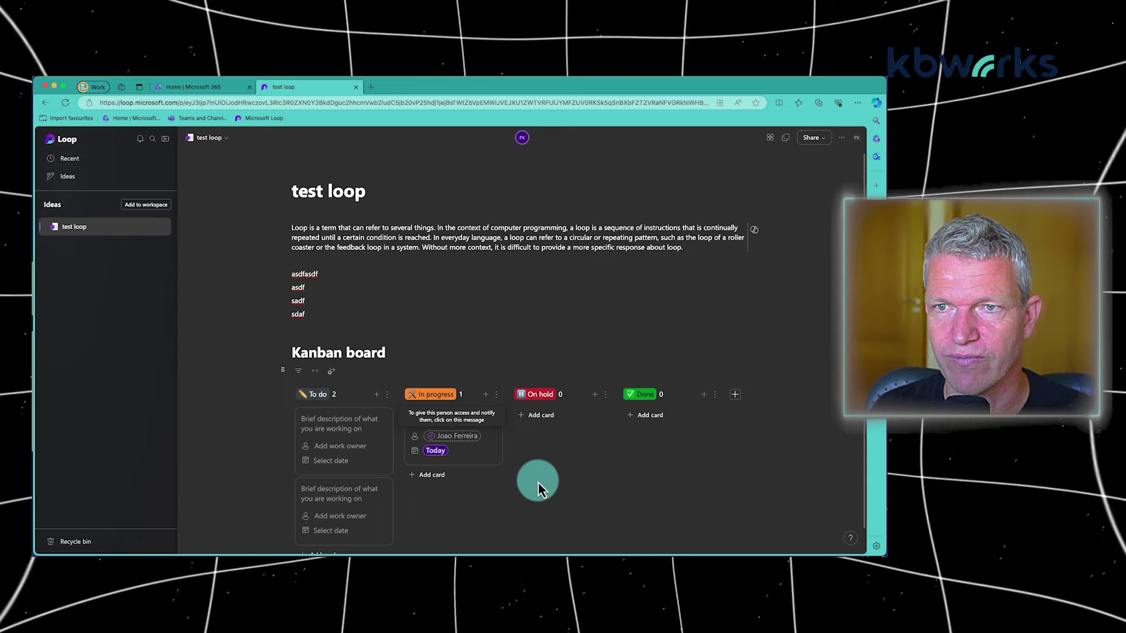
click(310, 352)
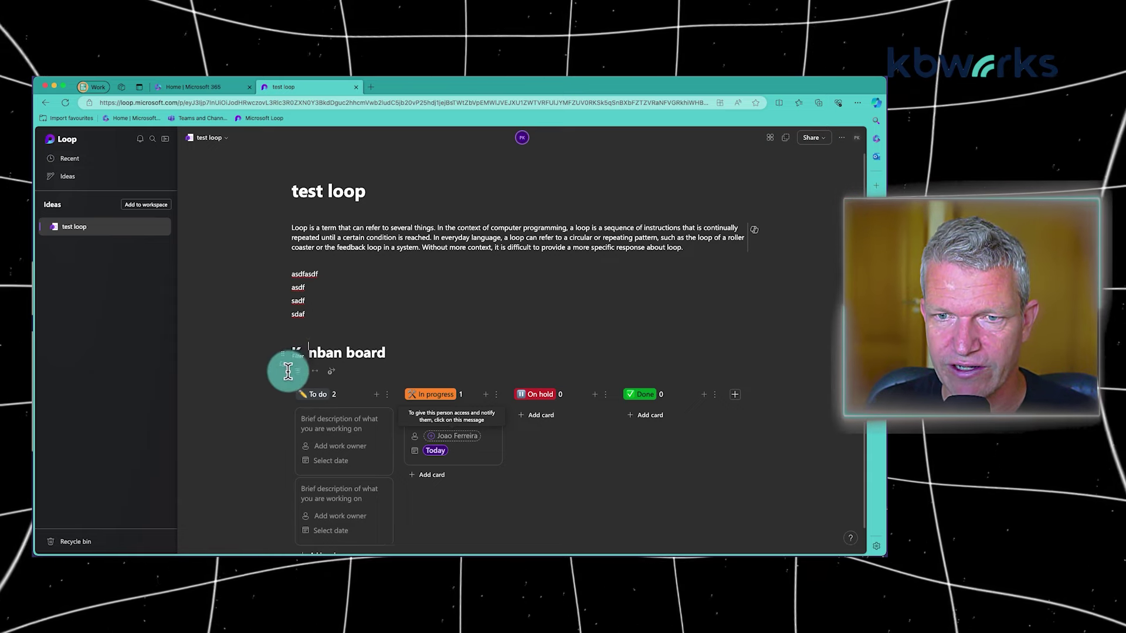
Convert the Kanban board block into a Loop component from its block menu
click(296, 372)
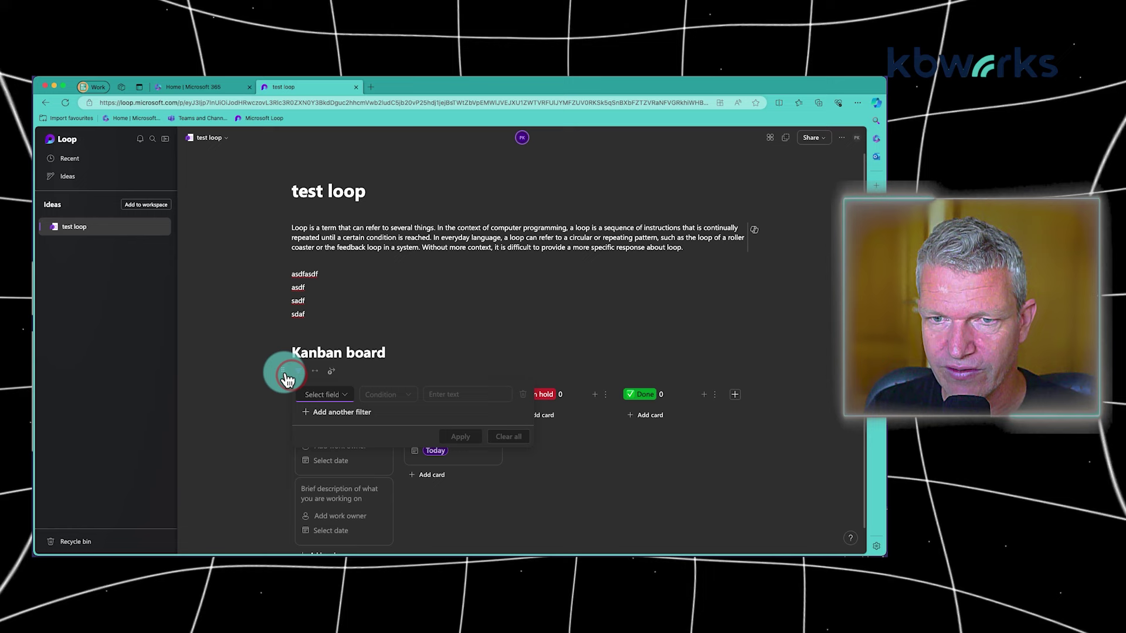
click(286, 373)
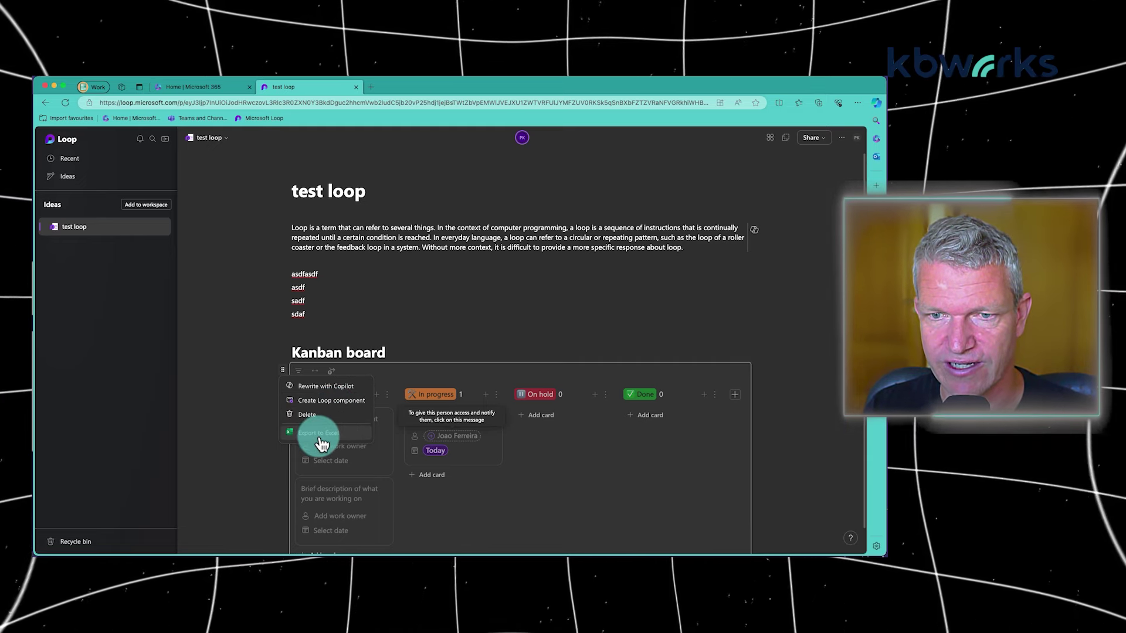
click(324, 403)
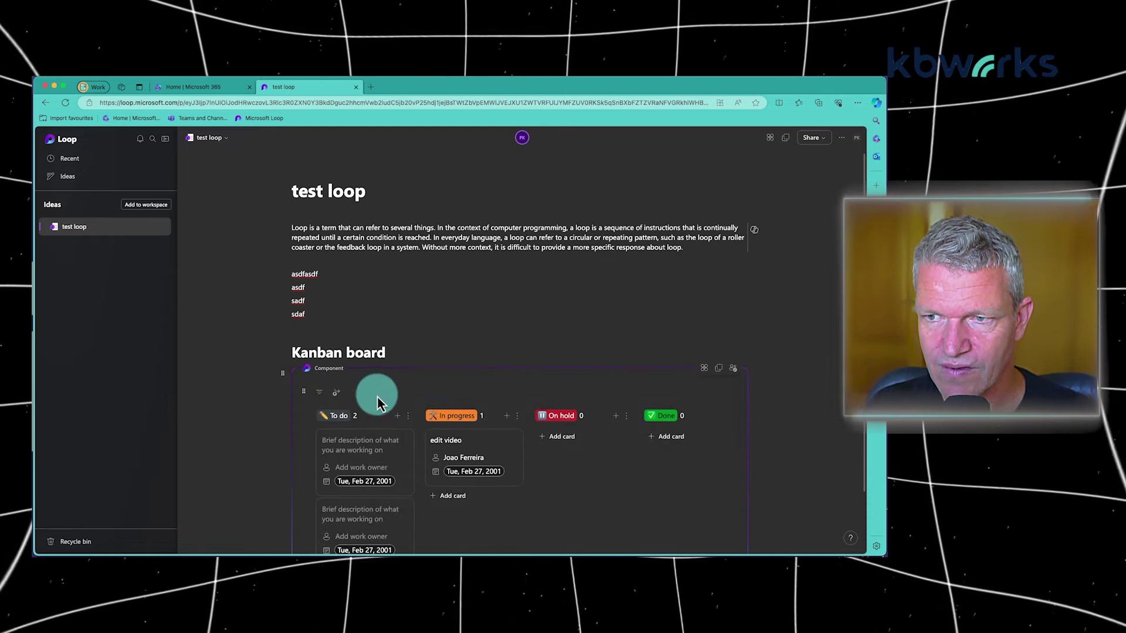
Check who can access the Kanban component, copy its link, and open a new browser tab
click(733, 372)
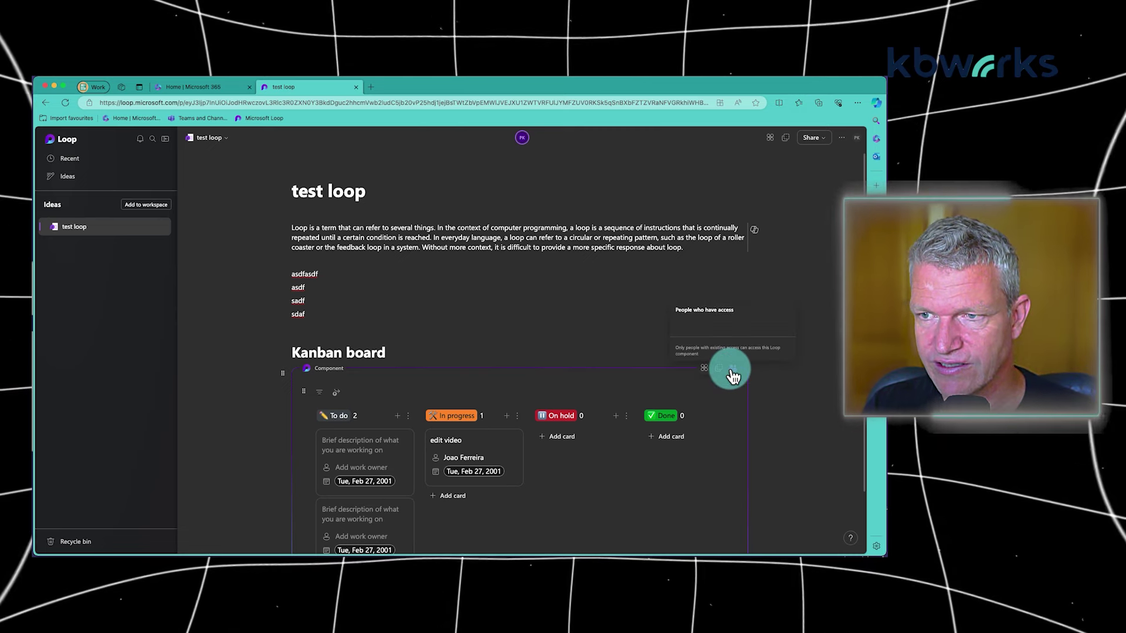
click(732, 371)
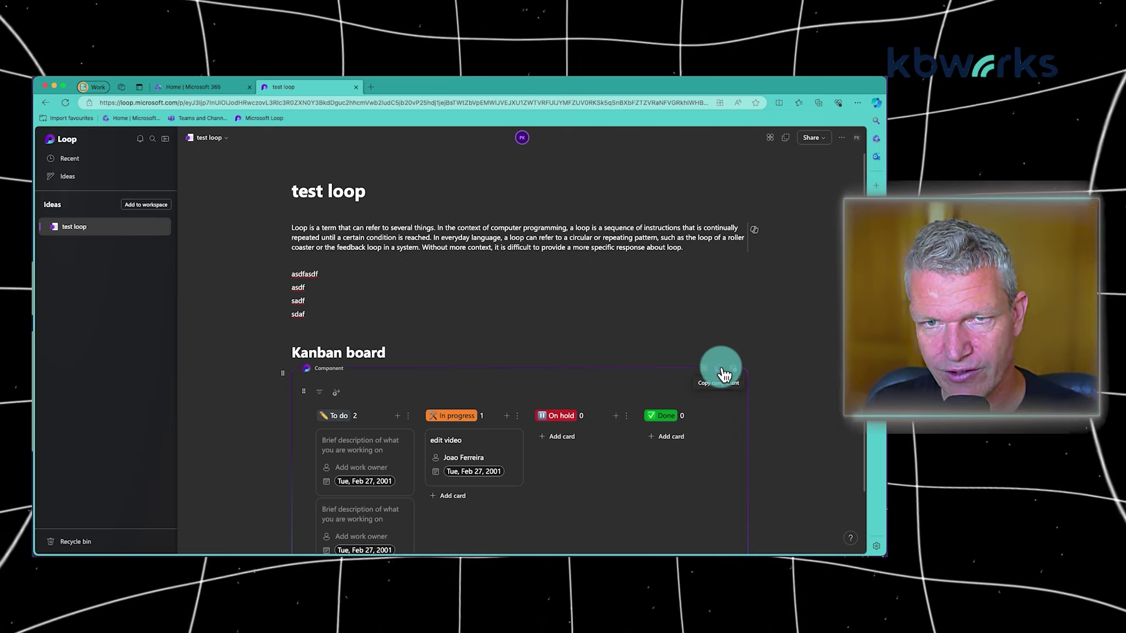
click(722, 368)
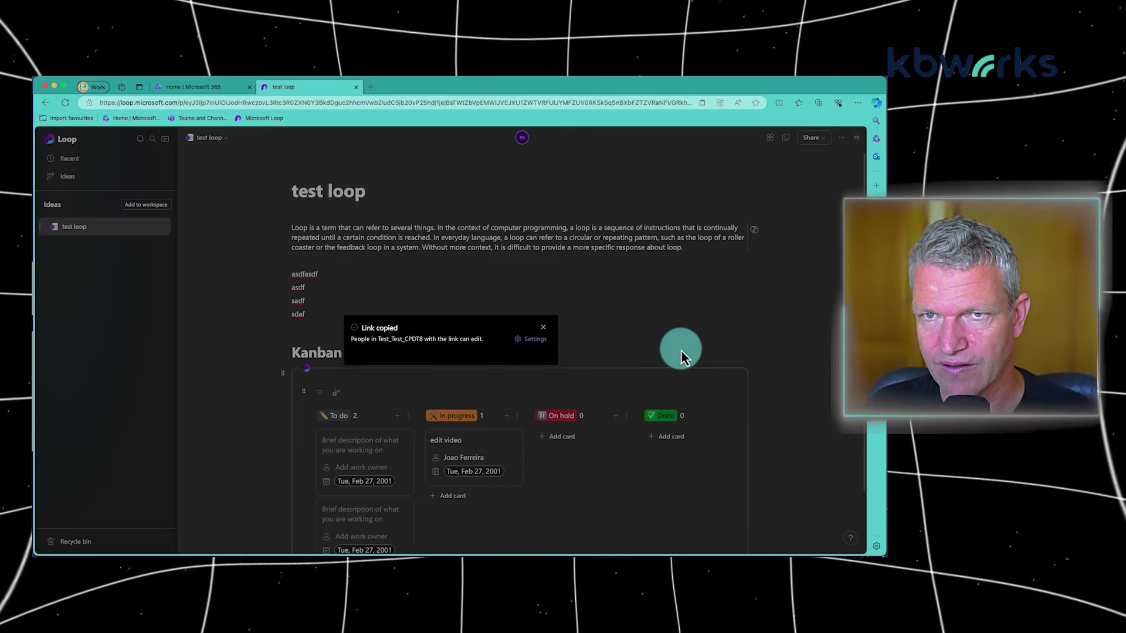
click(373, 91)
Load Teams, send the Kanban component to your own chat, and type 'test hier' into it
text(tea)
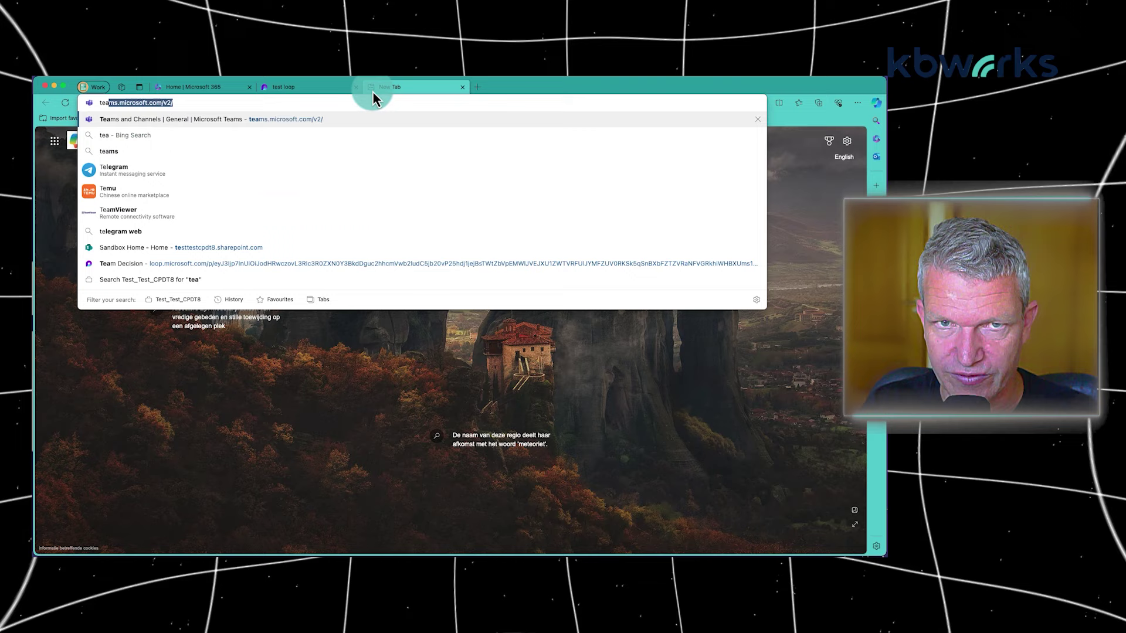
text(ms)
key(Return)
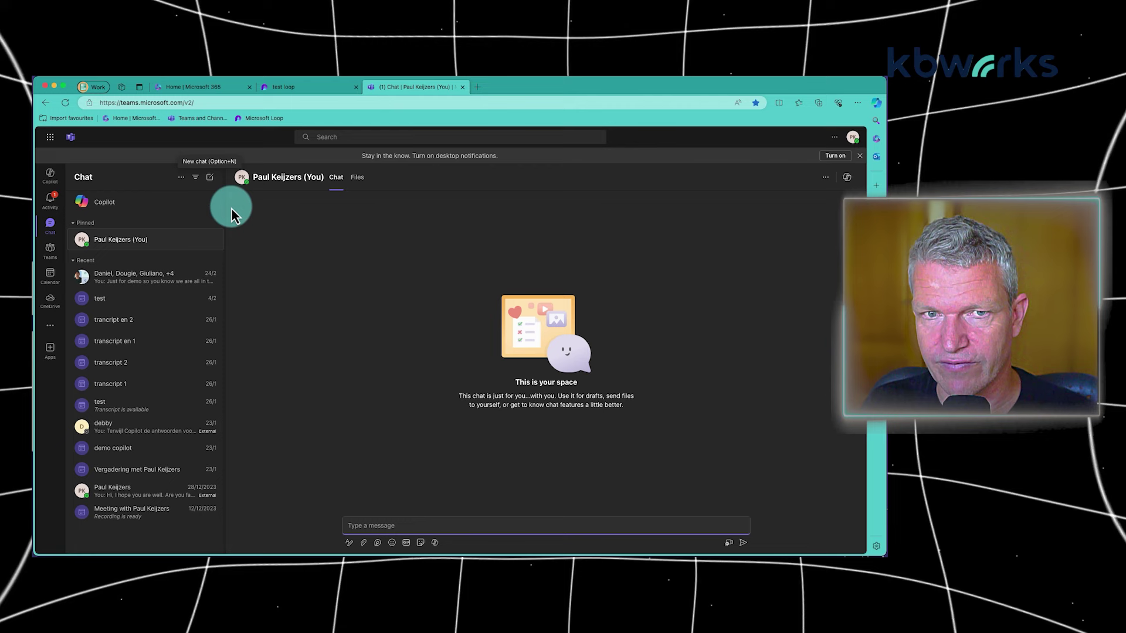
click(372, 524)
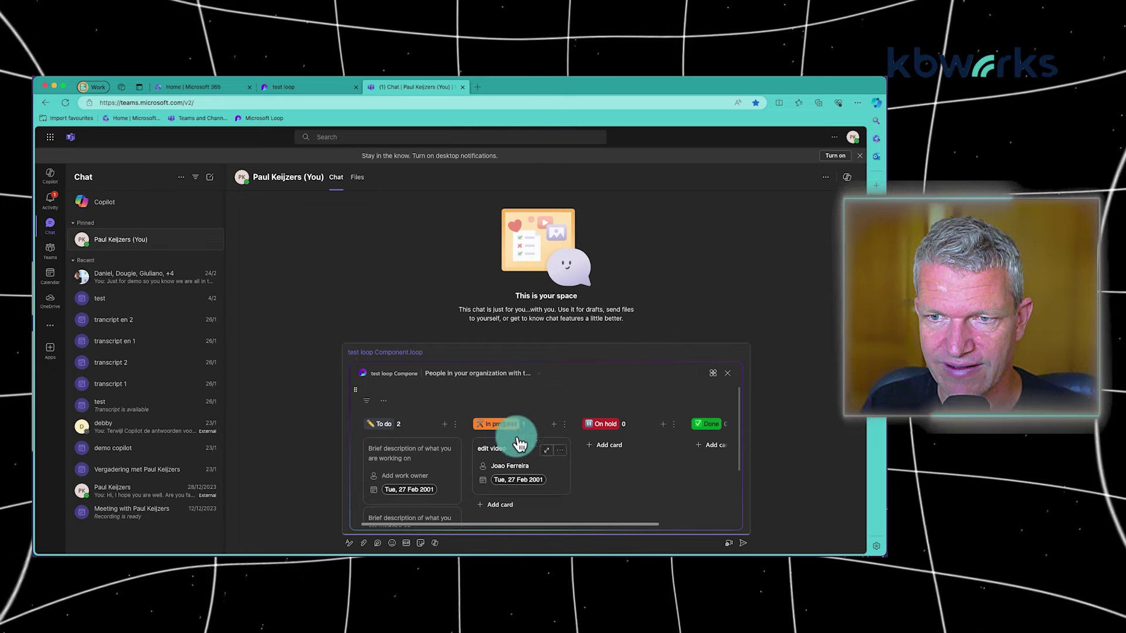
click(745, 544)
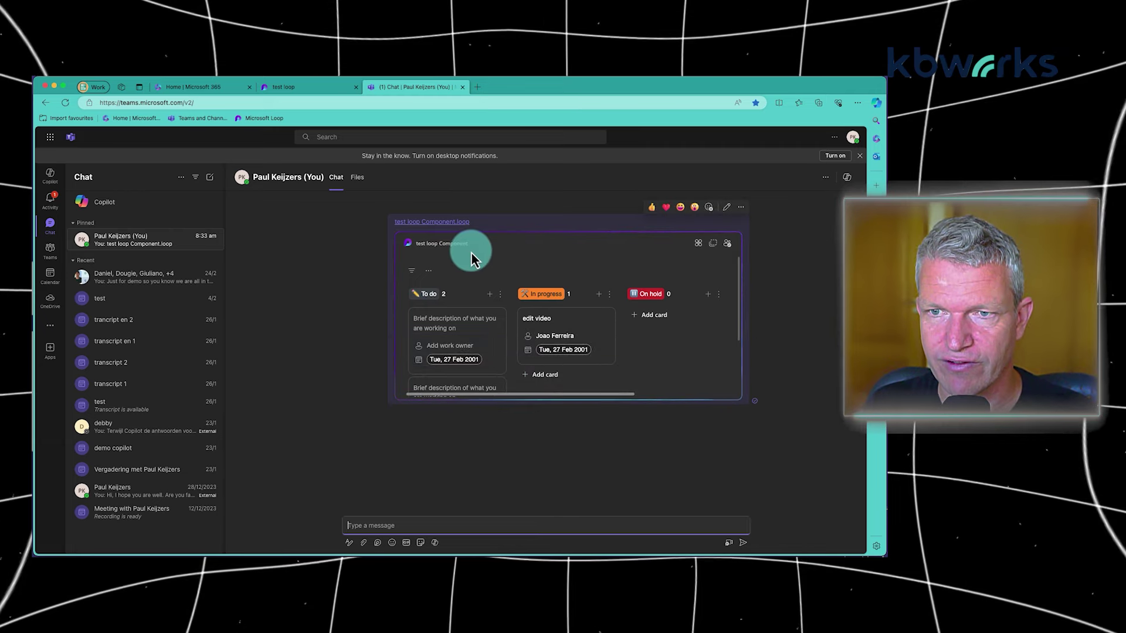
click(460, 259)
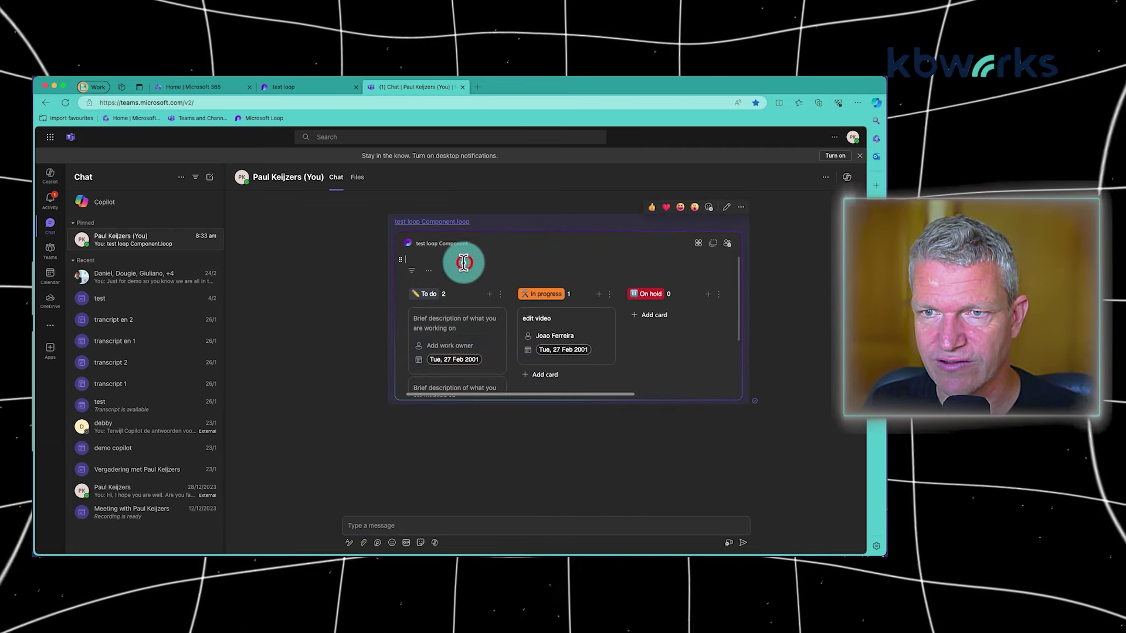
text(test)
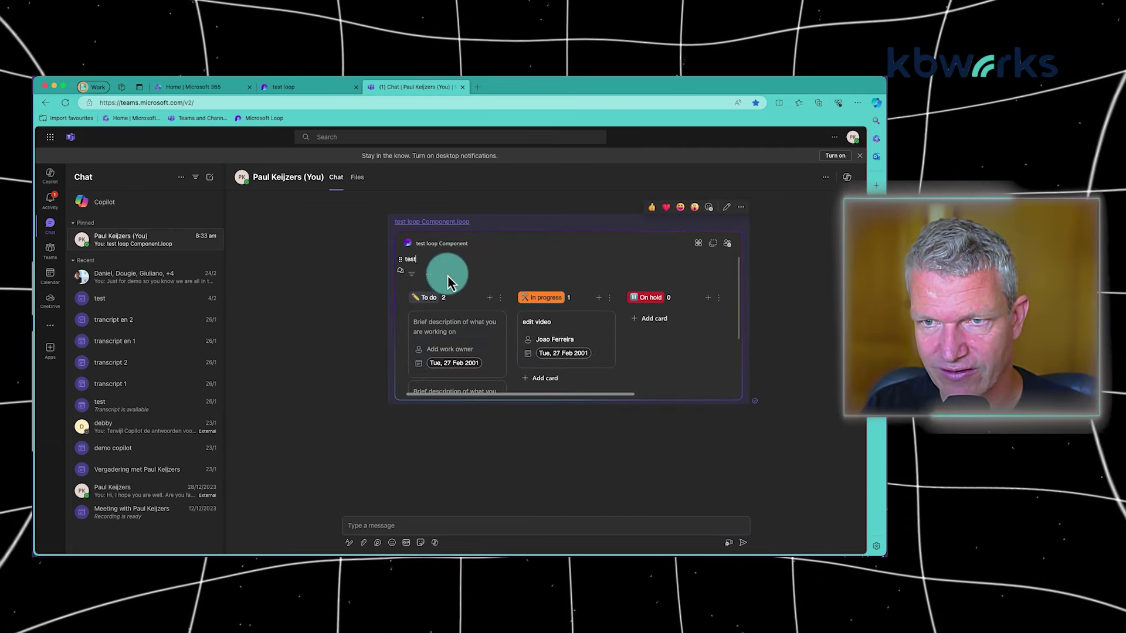
text( hier)
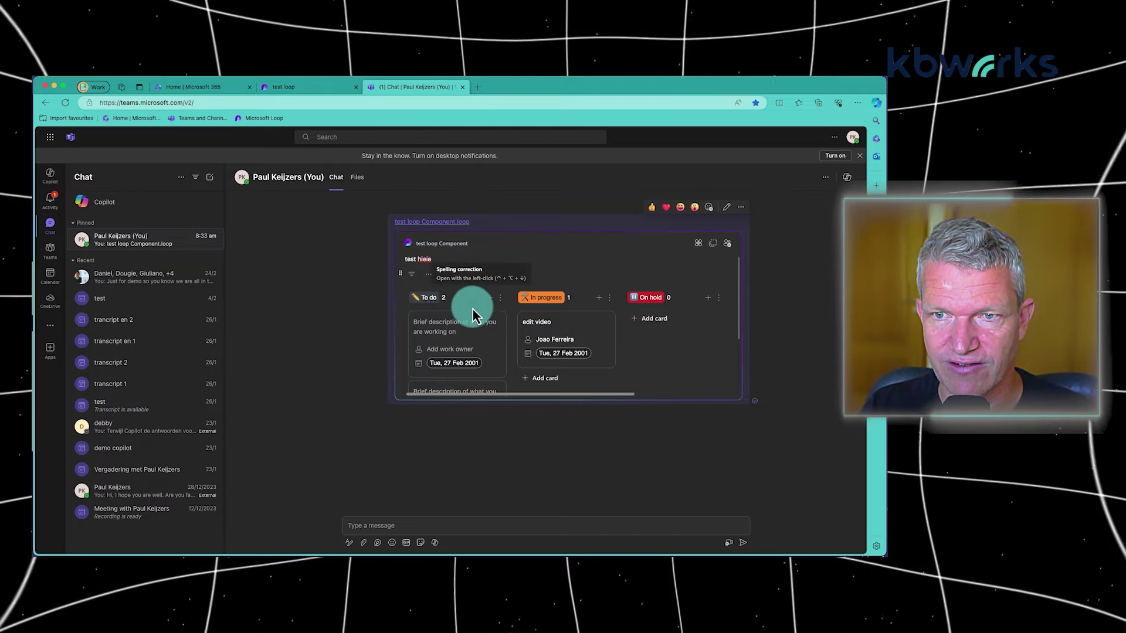
Open outlook.office.com/mail and paste the Loop component into a new email
click(473, 87)
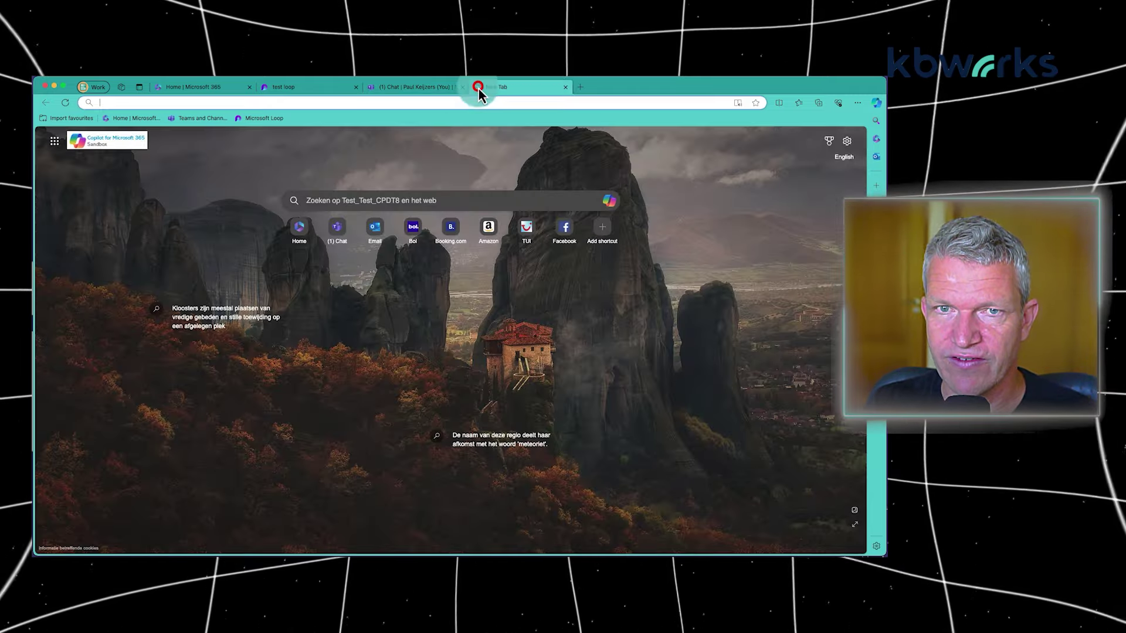
text(outl)
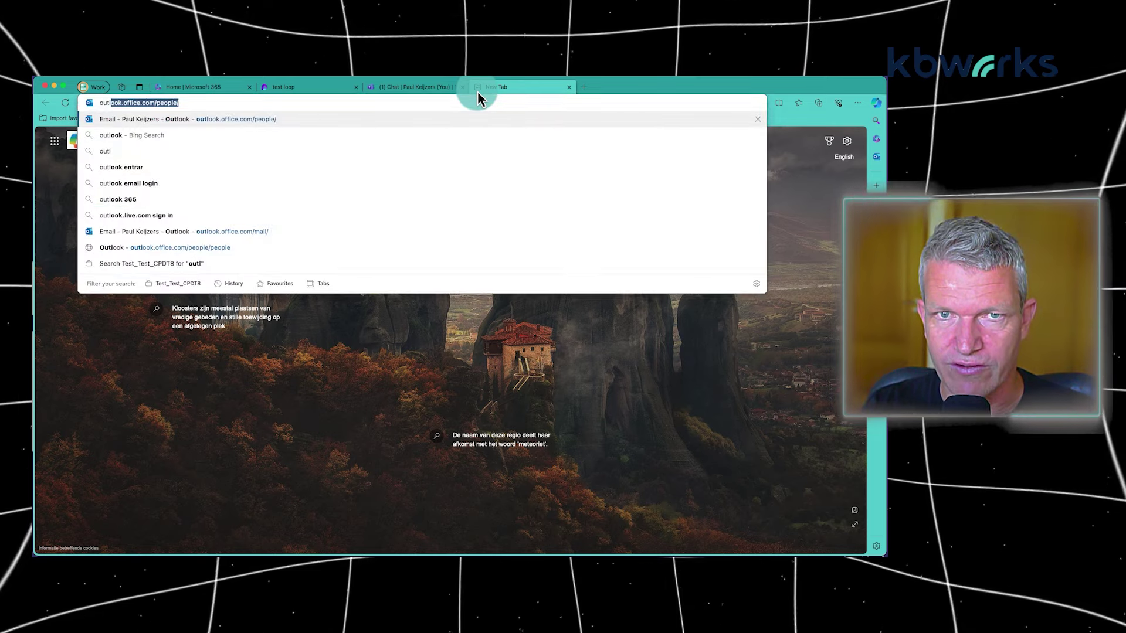
text(ook.office.com/mail)
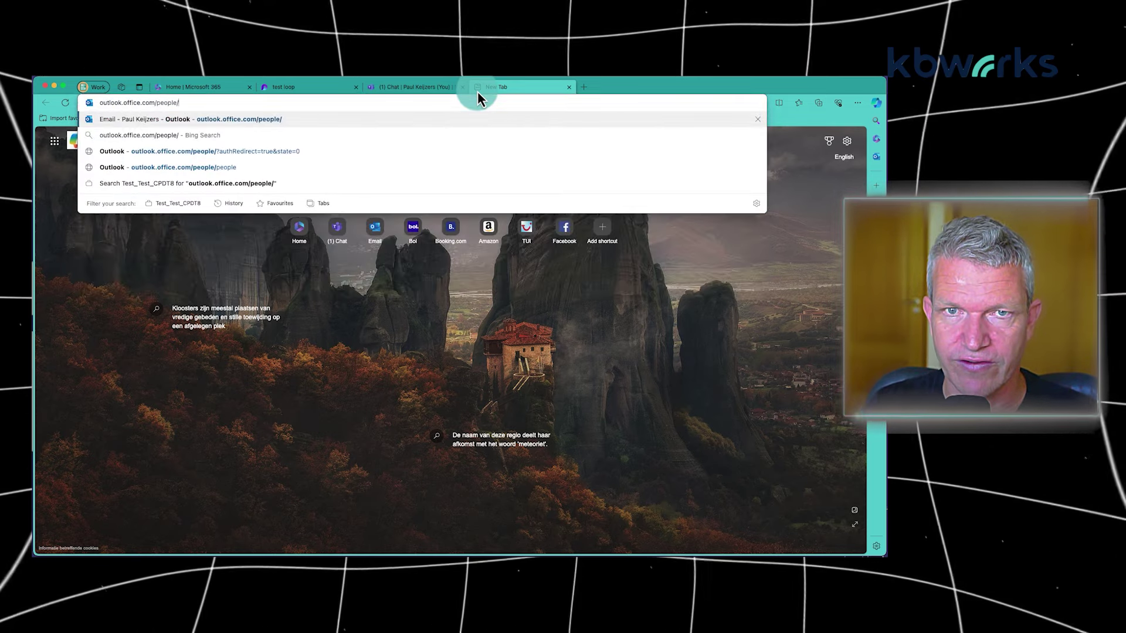
key(Return)
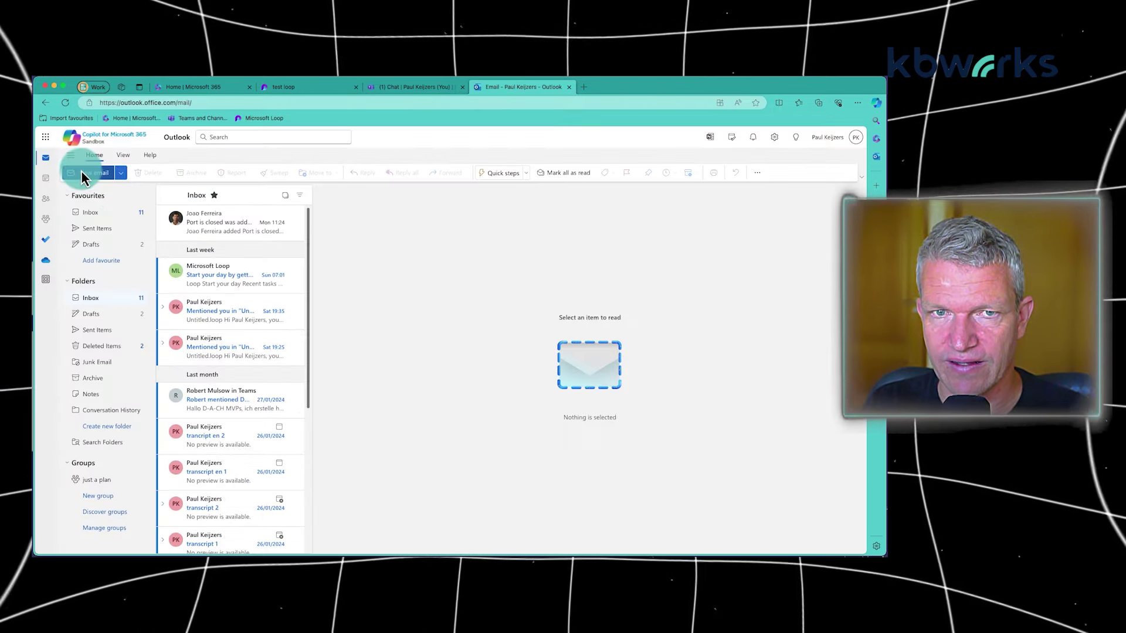
click(85, 173)
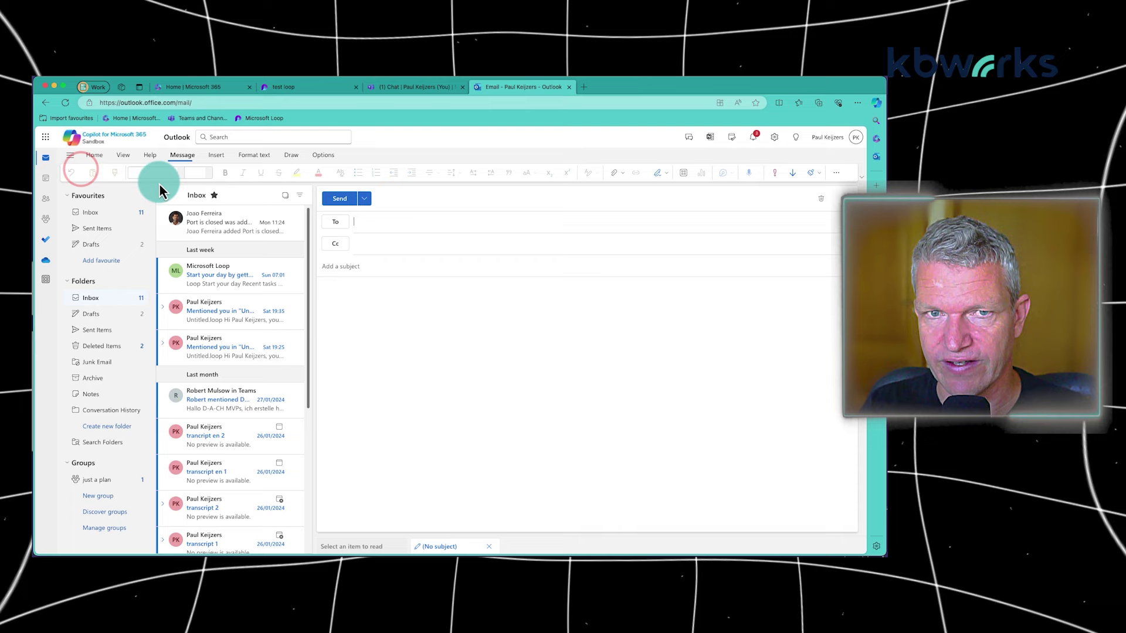
click(348, 299)
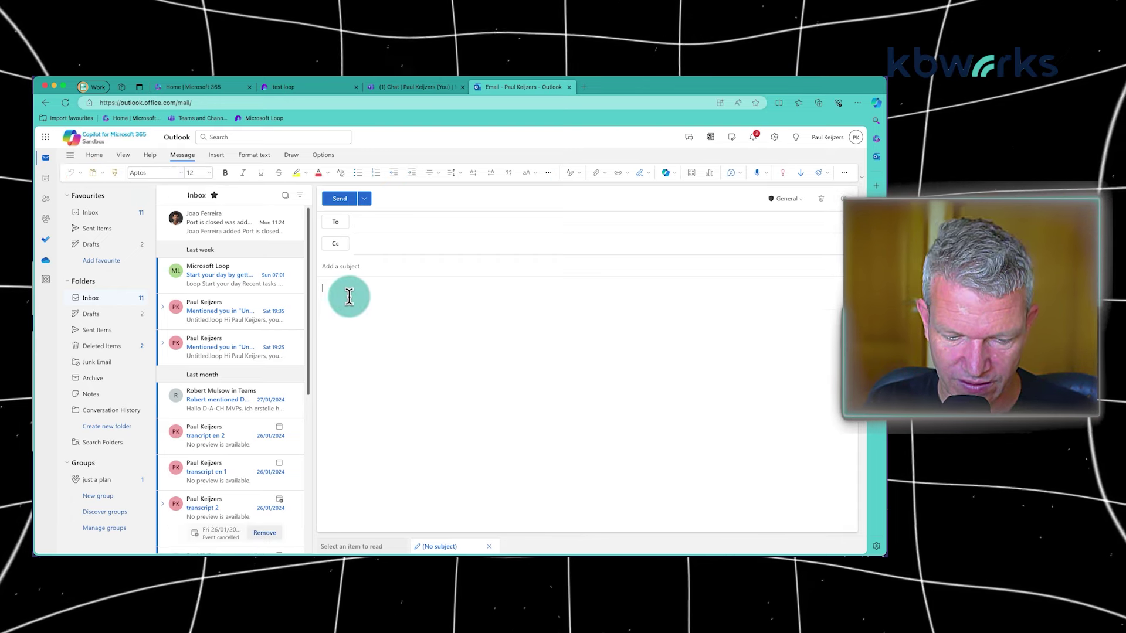
key(cmd+v)
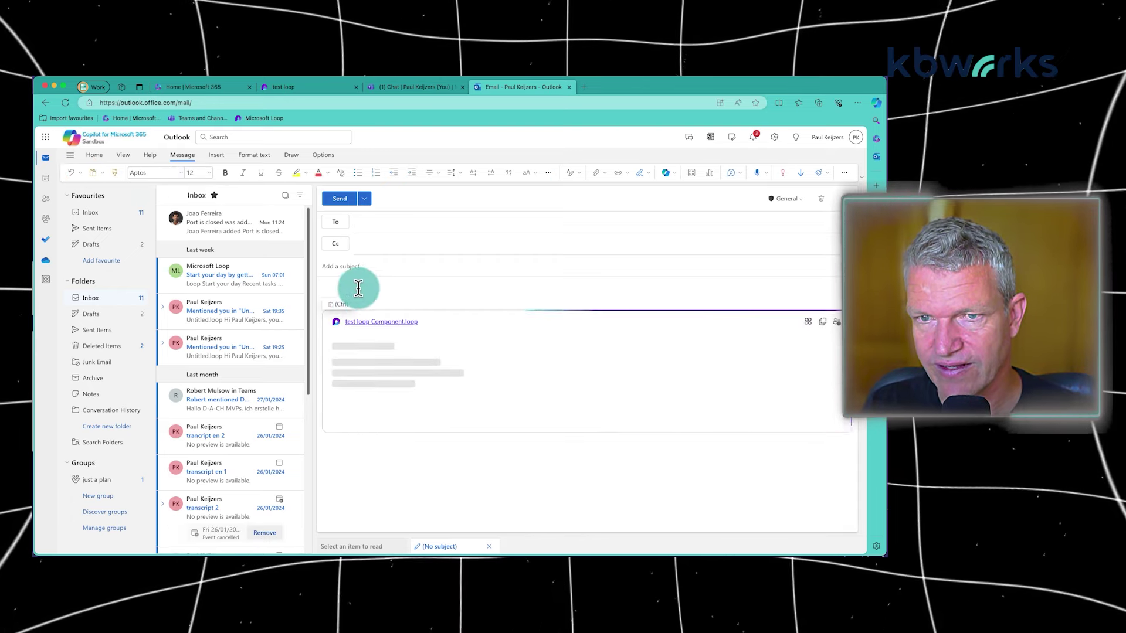
Address the email to the first suggested contact, then return to the Microsoft 365 start page
click(364, 223)
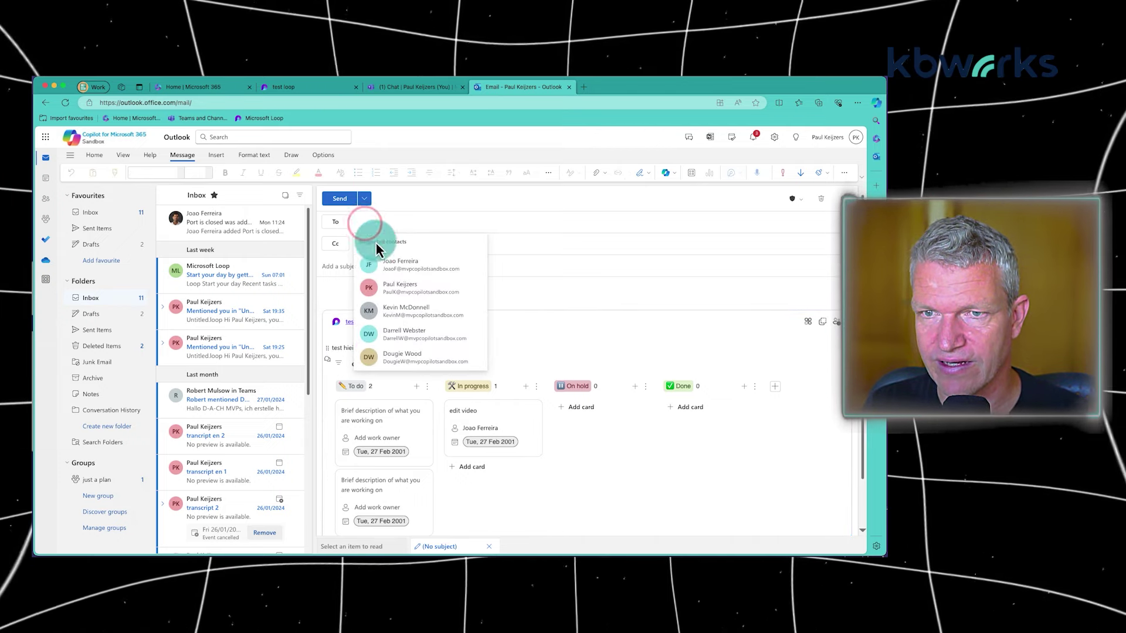
click(389, 262)
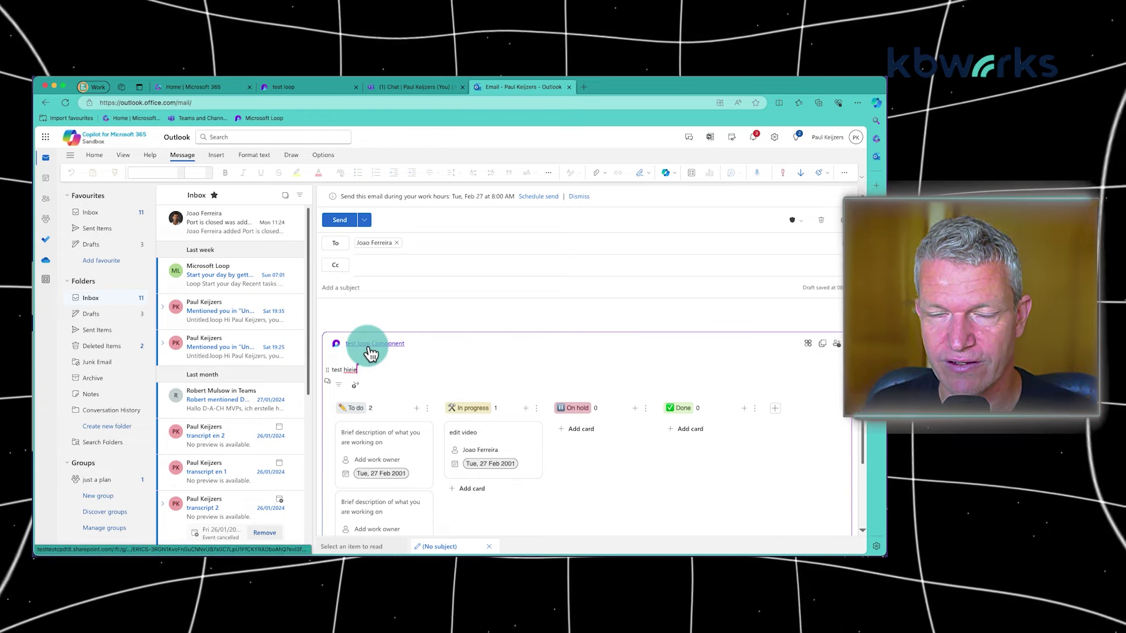
click(214, 88)
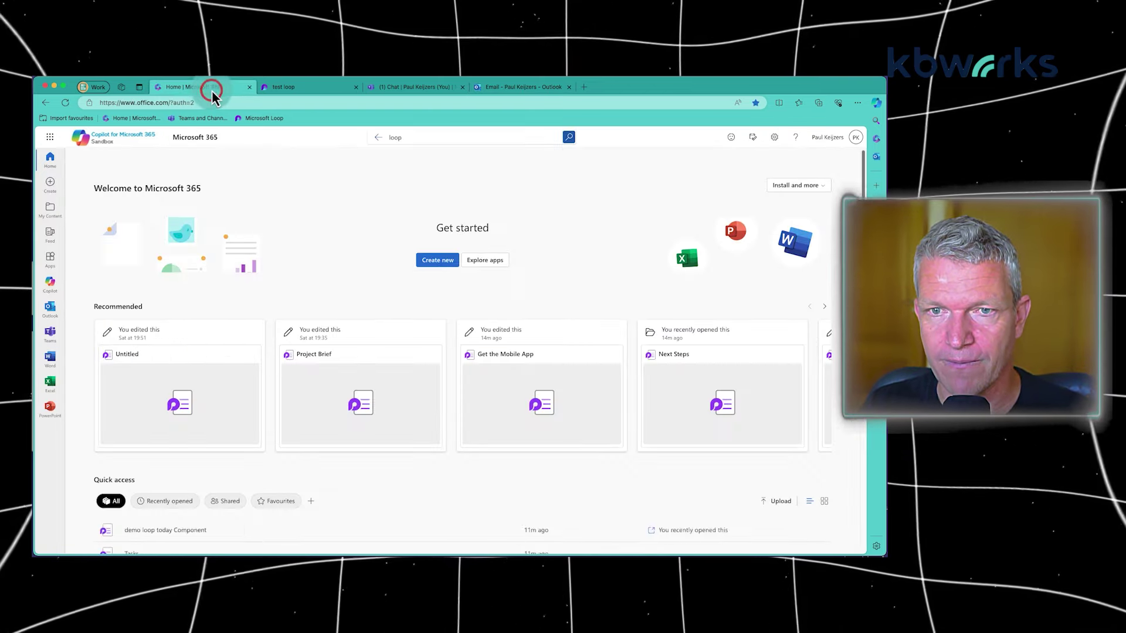
Return to the test loop page, browse Ideas, Recent and search, then go to Loop home
click(299, 89)
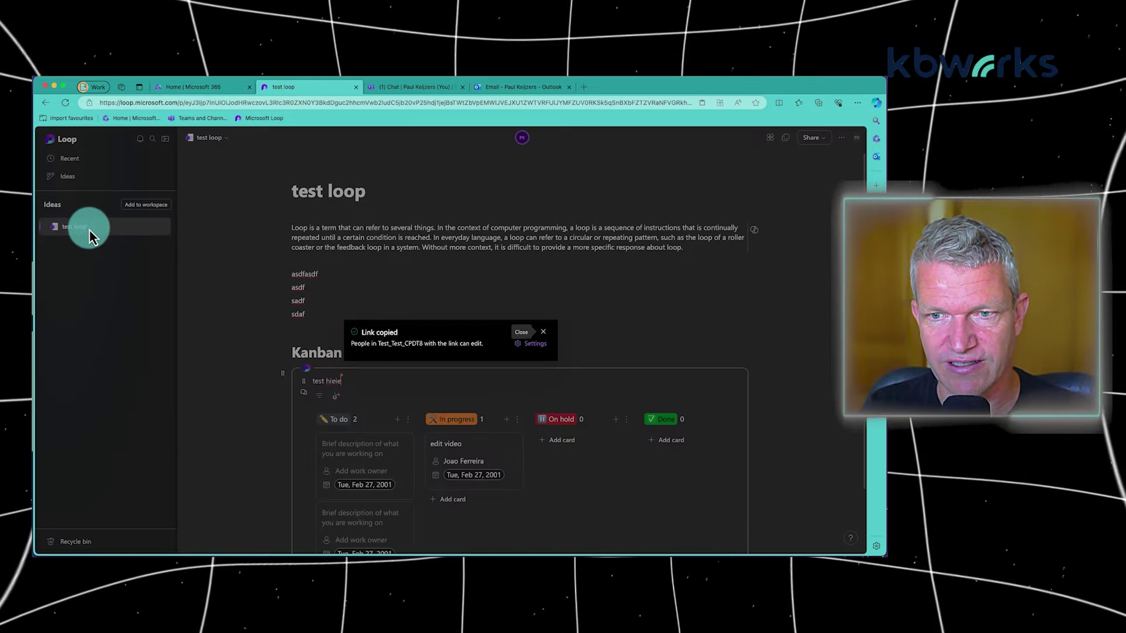
click(68, 183)
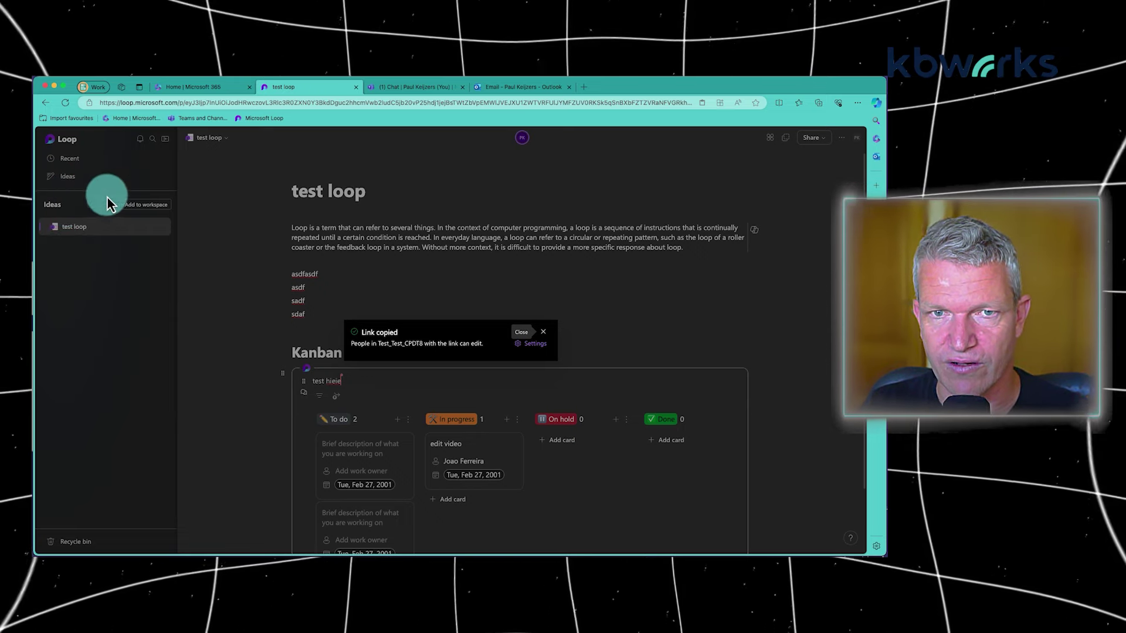
click(127, 162)
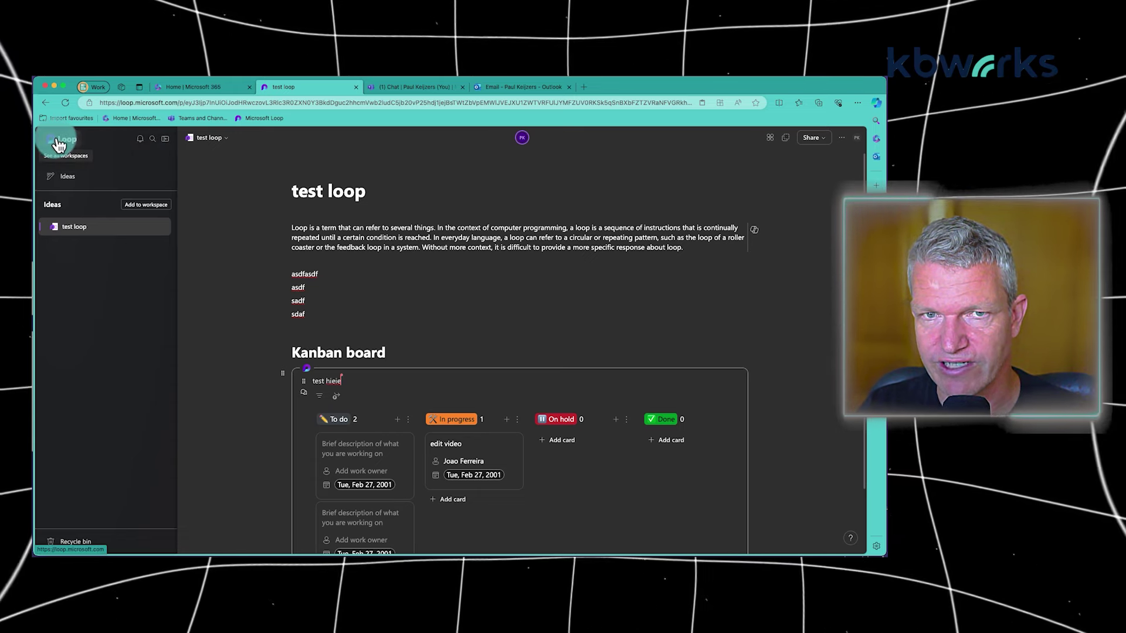
click(155, 141)
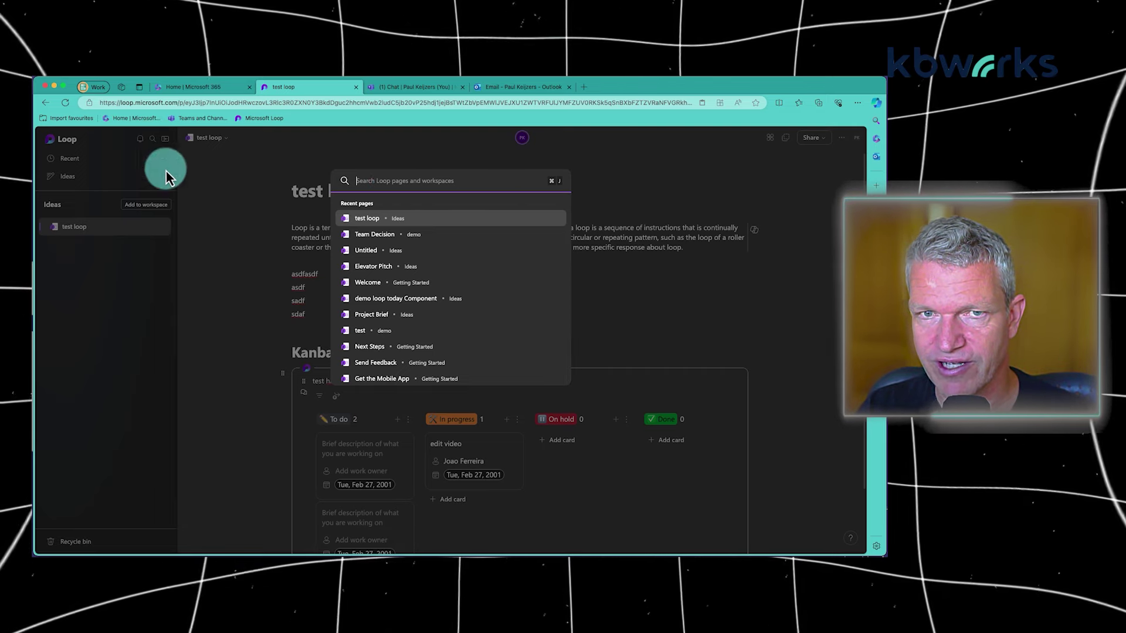
click(54, 144)
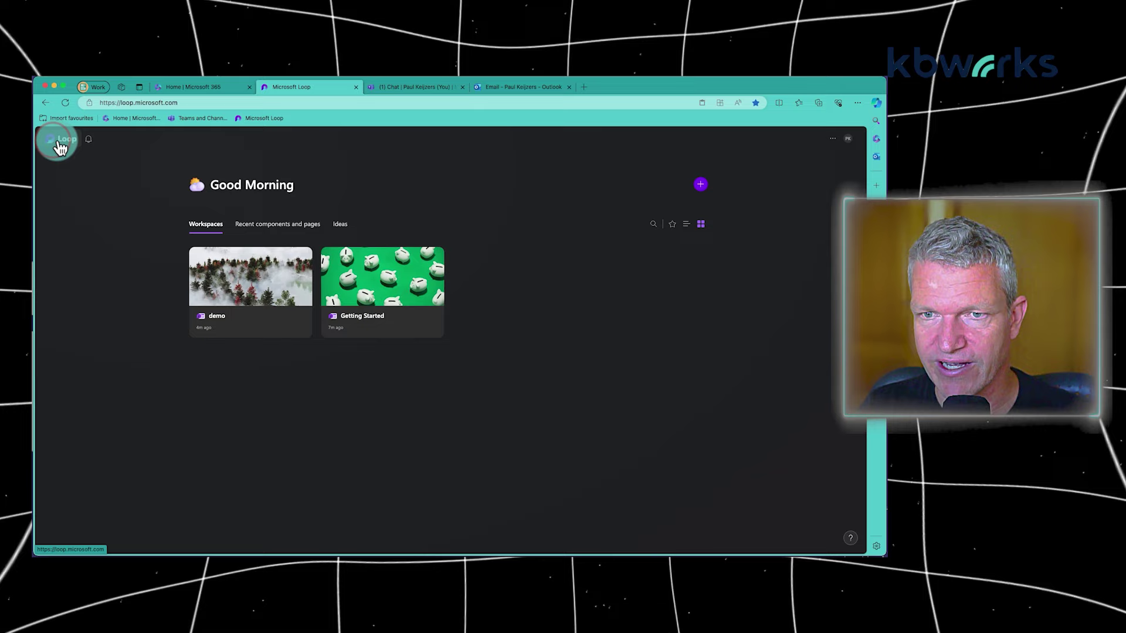
Open the demo workspace's test page and scroll through its just a plan Planner board
click(332, 204)
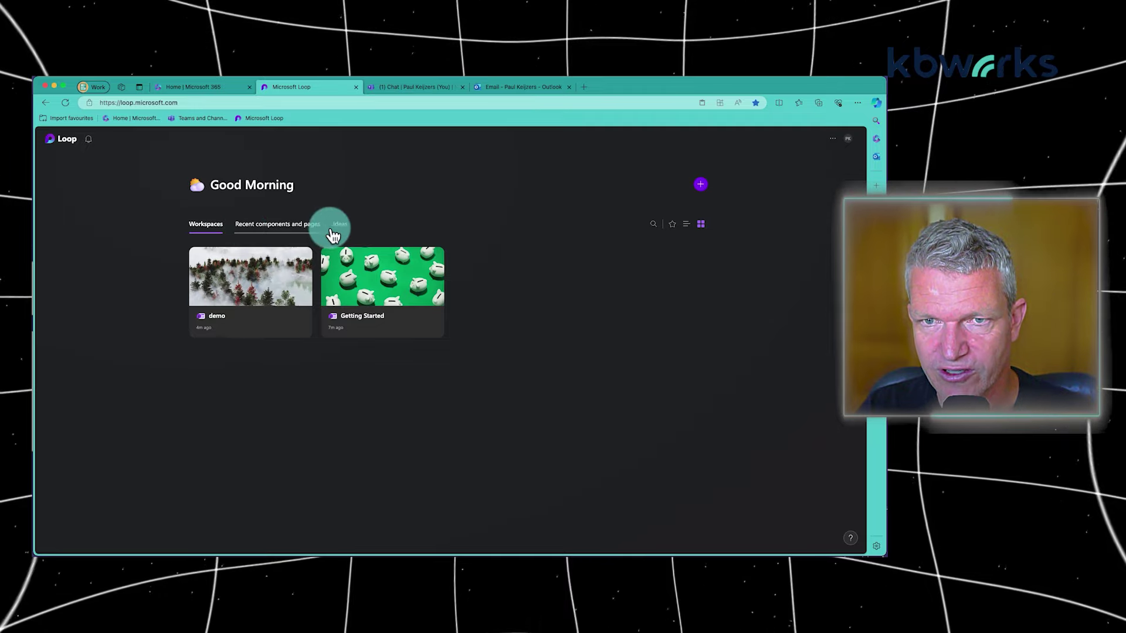
click(272, 267)
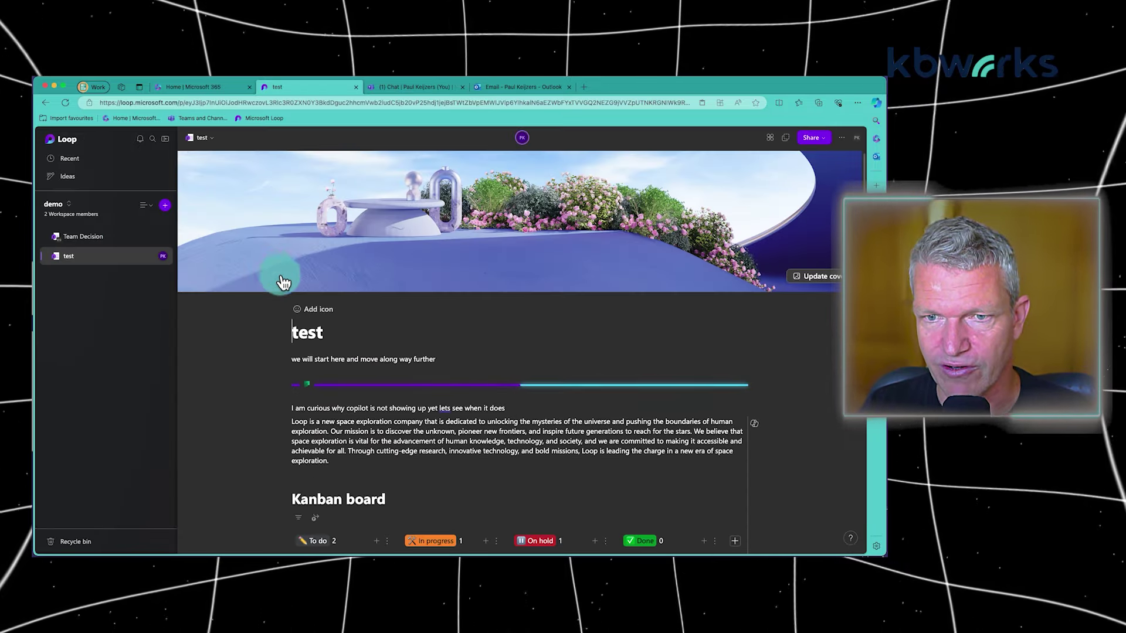
scroll(553, 328, down, 3)
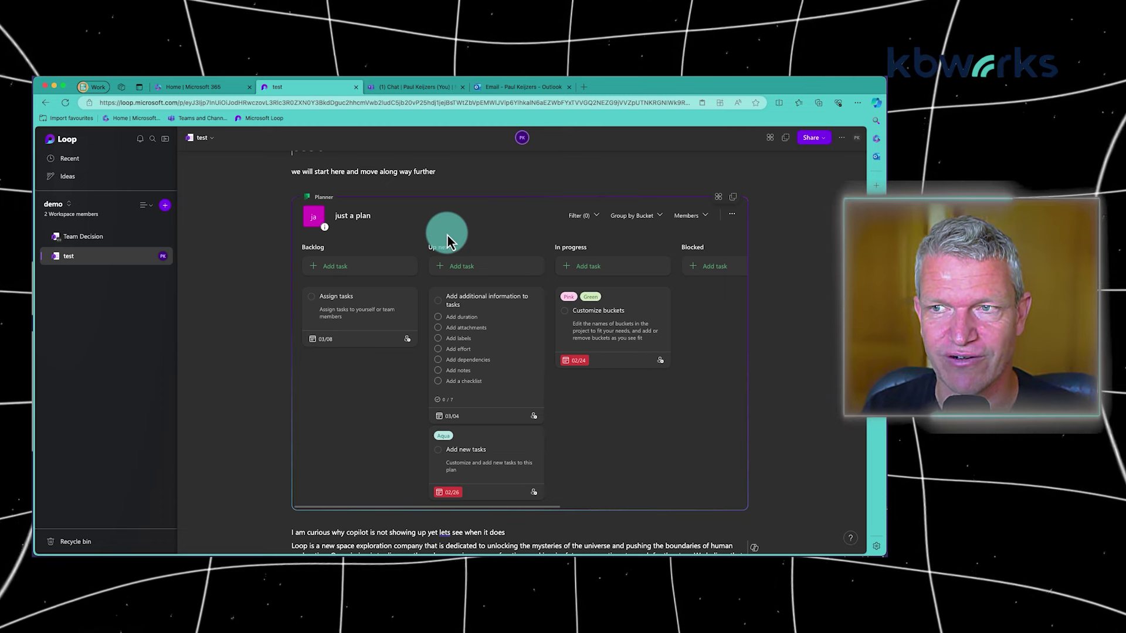
scroll(447, 241, down, 1)
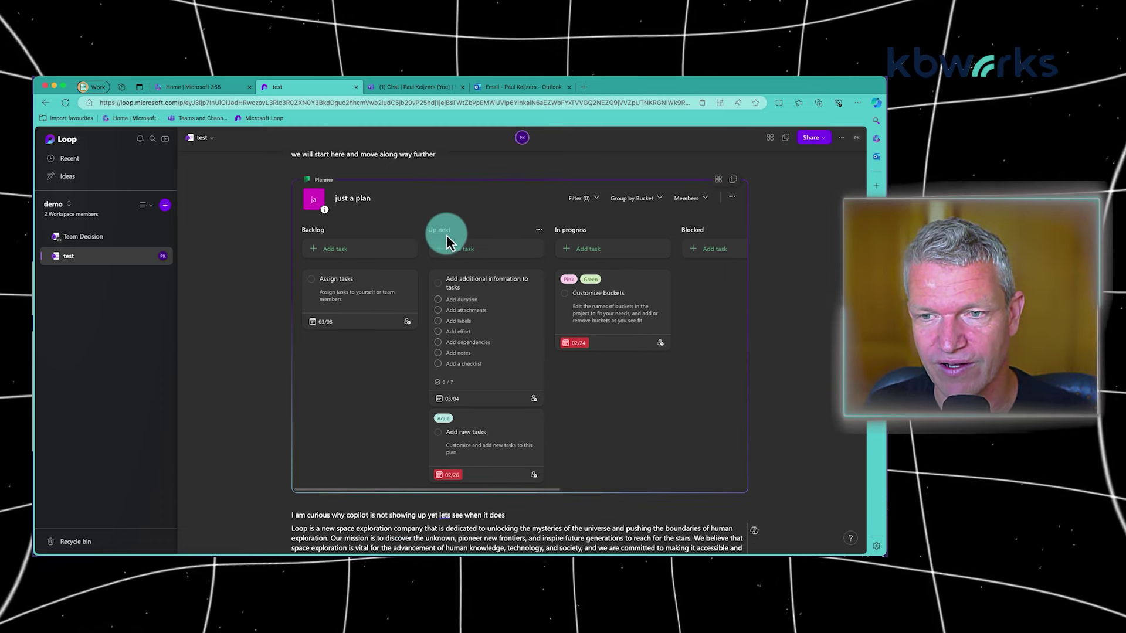
scroll(450, 241, up, 5)
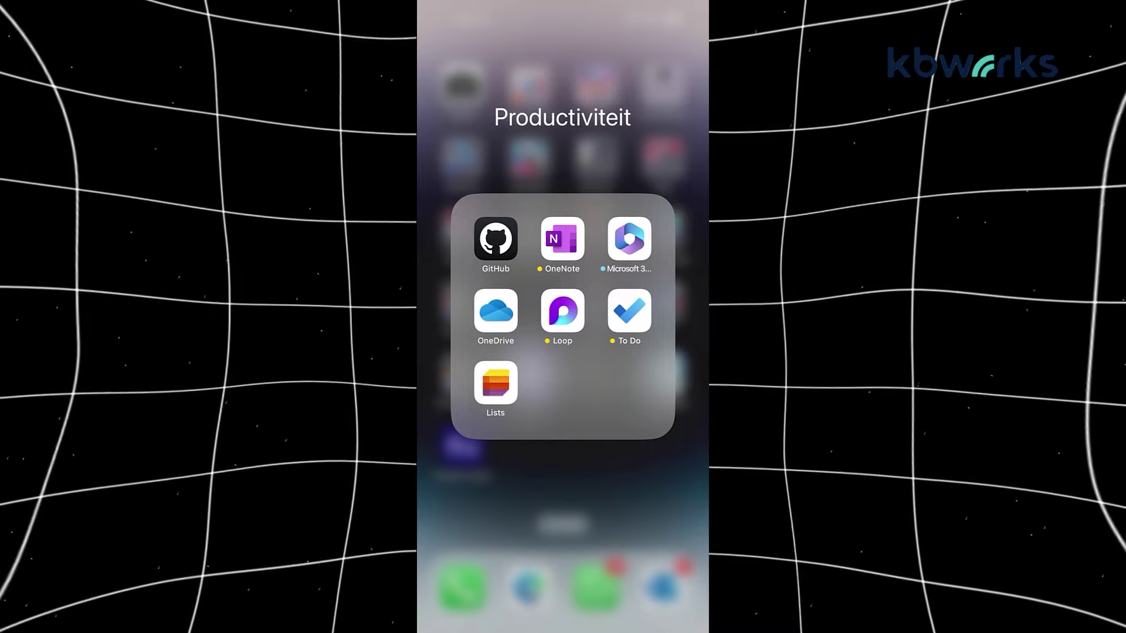
Launch the Loop app from the iPhone's Productiviteit folder
click(563, 311)
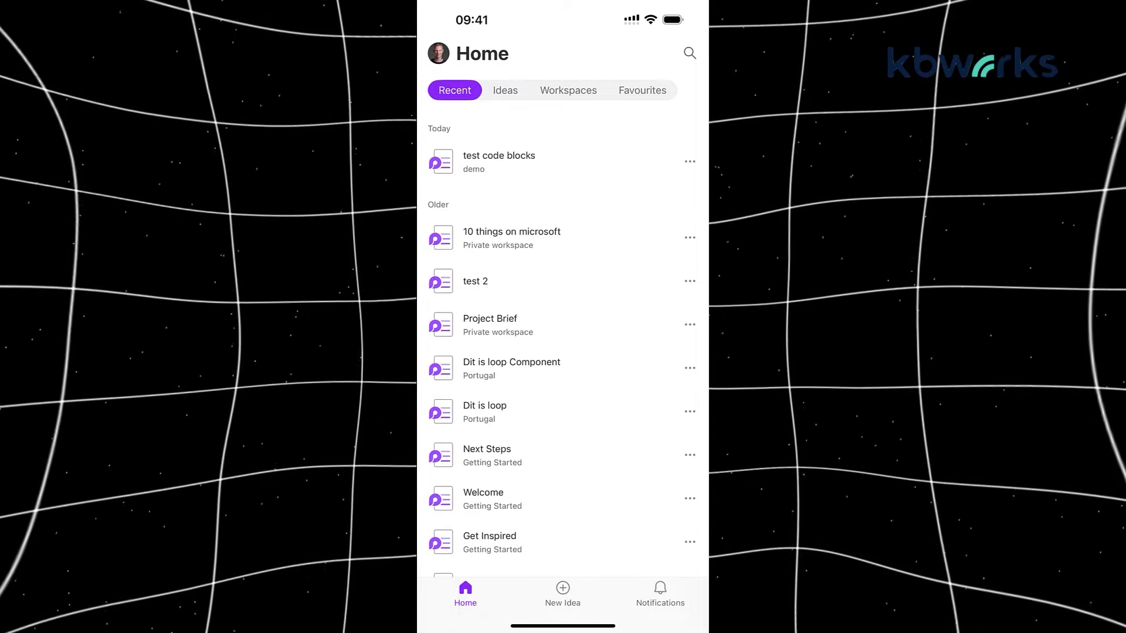
Open test code blocks and insert a Team retrospective board below the code block
click(499, 161)
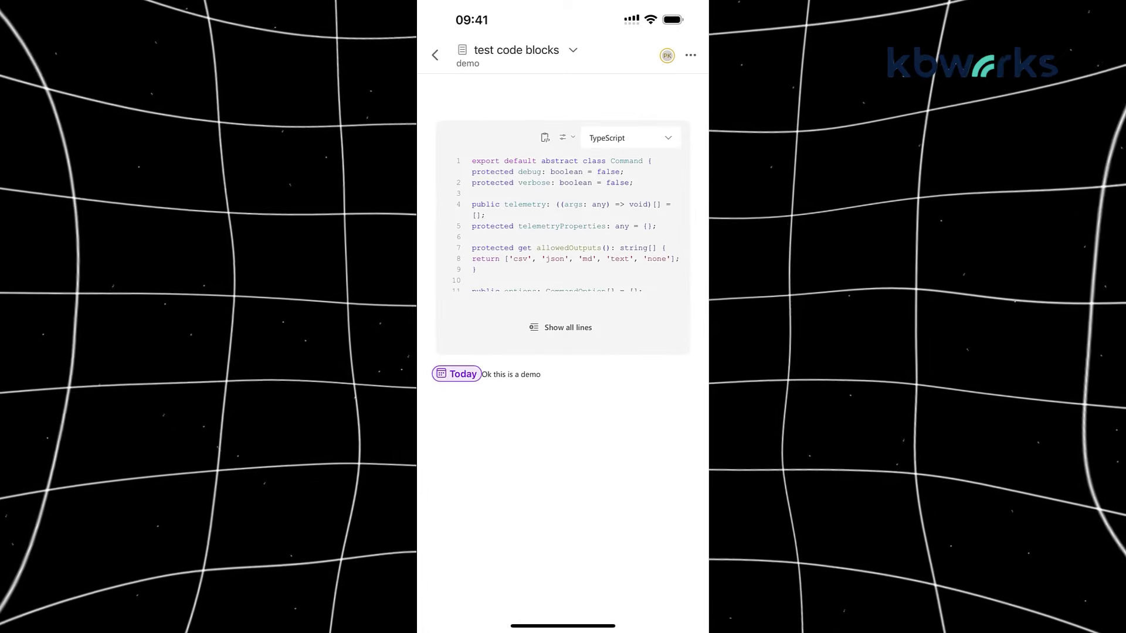
click(541, 375)
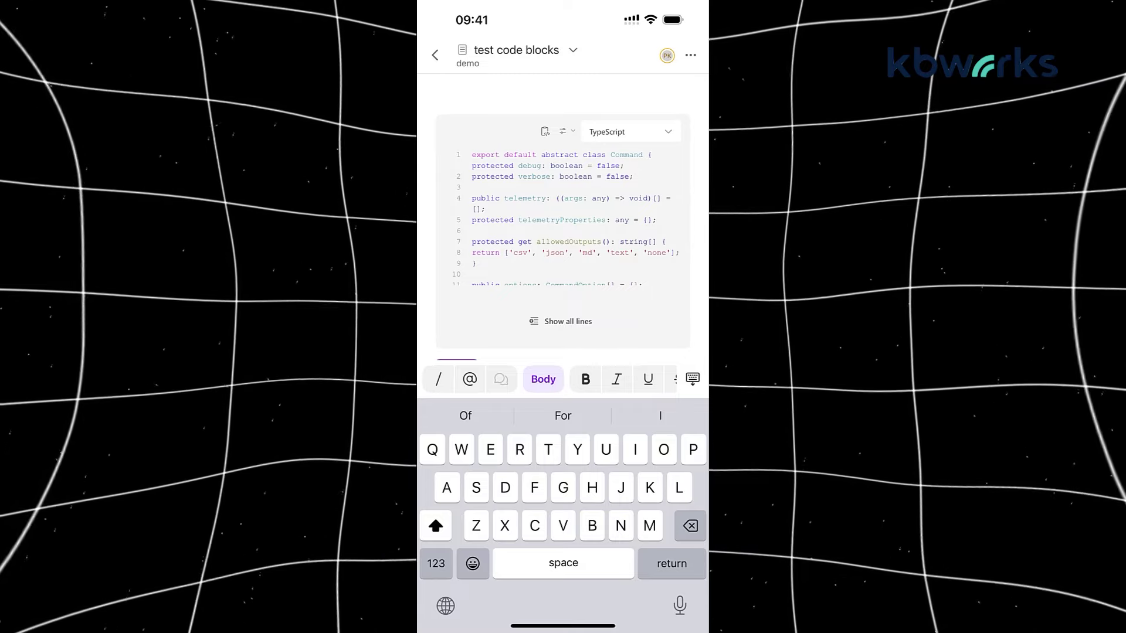
scroll(563, 234, down, 2)
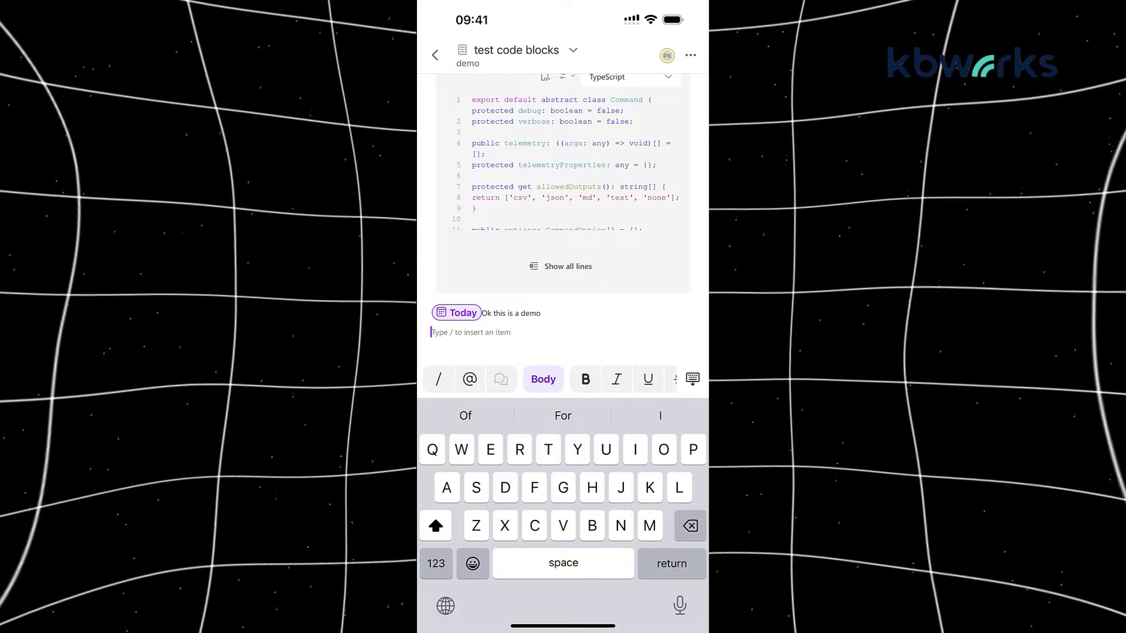
click(435, 563)
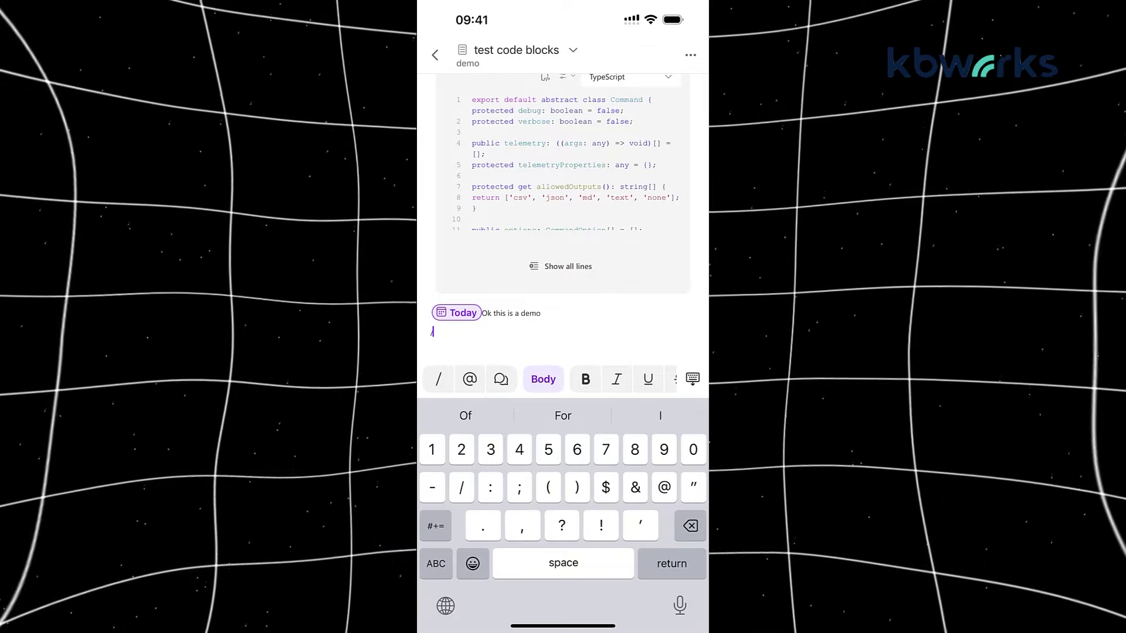
scroll(563, 246, down, 5)
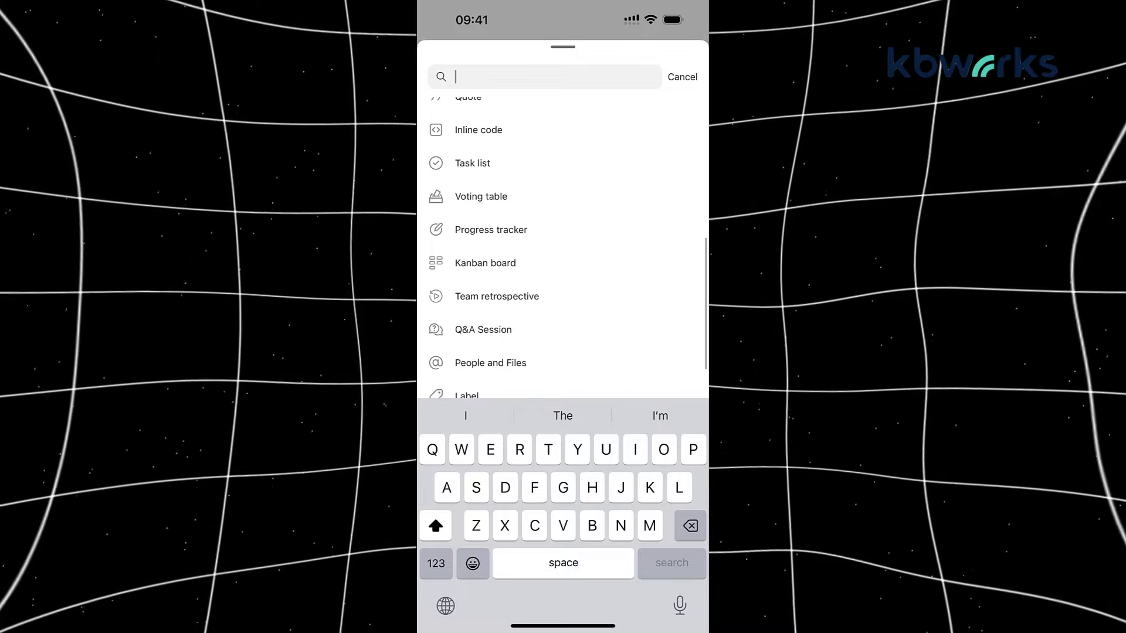
click(497, 296)
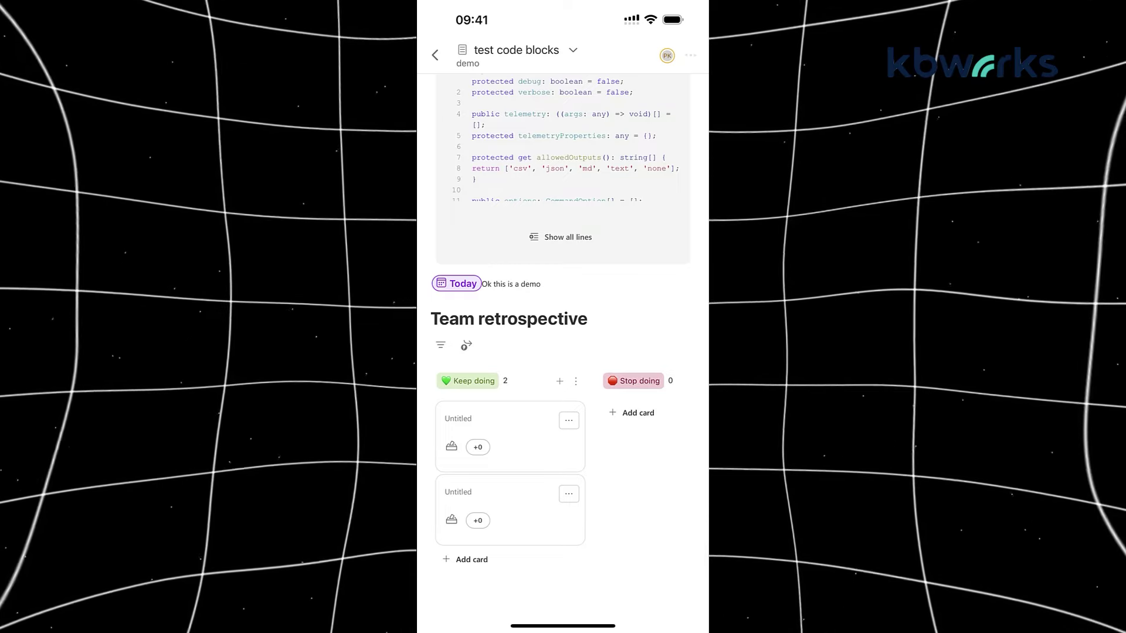
click(691, 55)
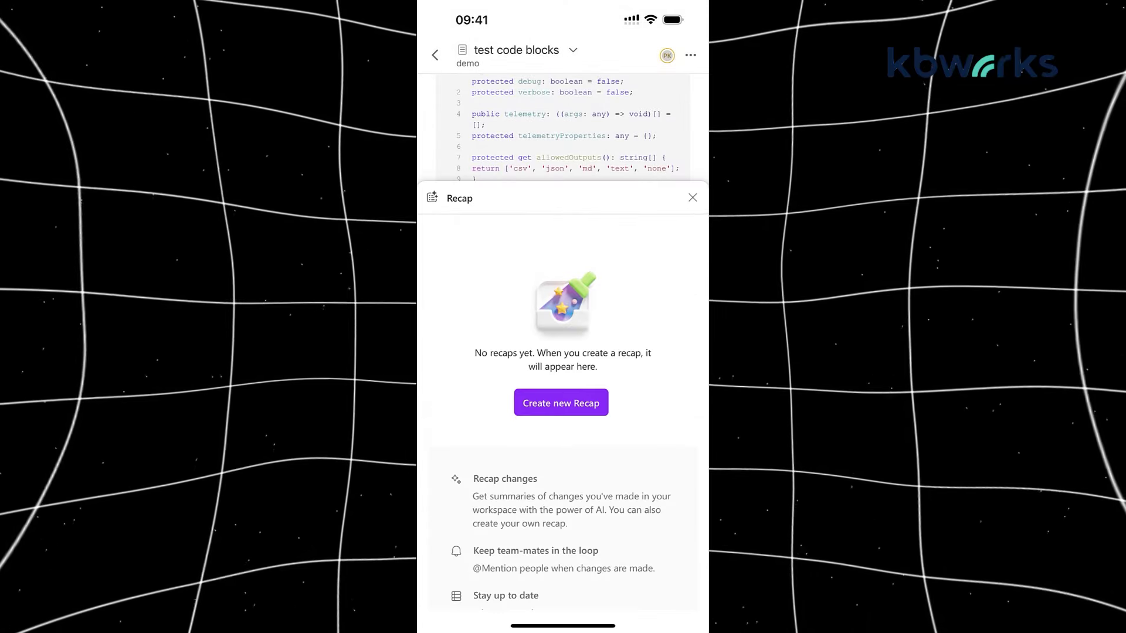
click(561, 402)
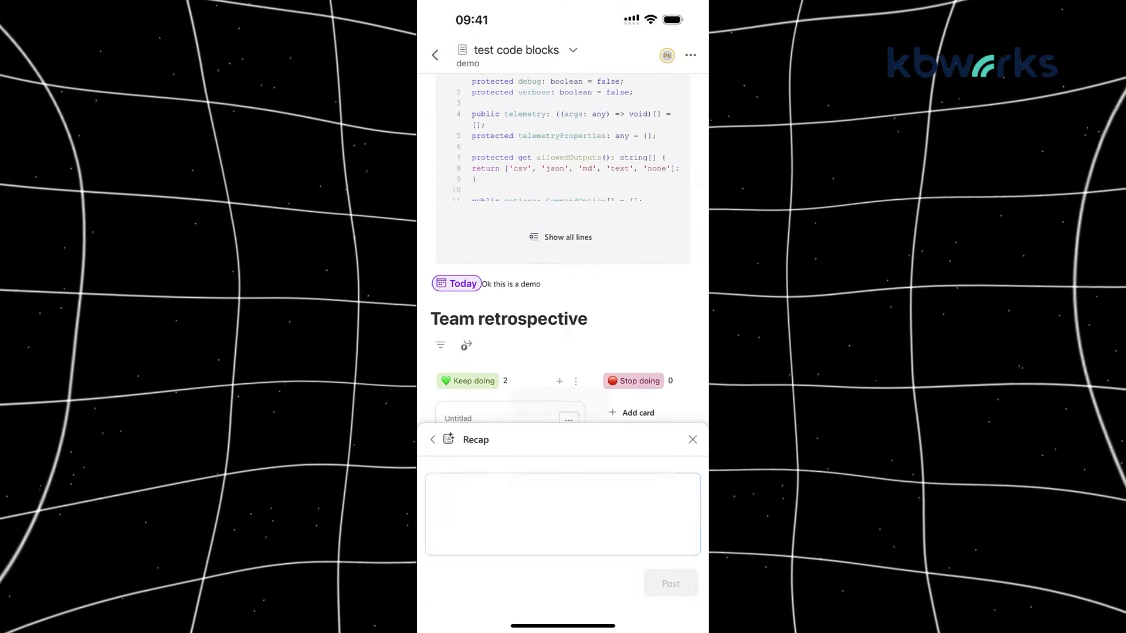